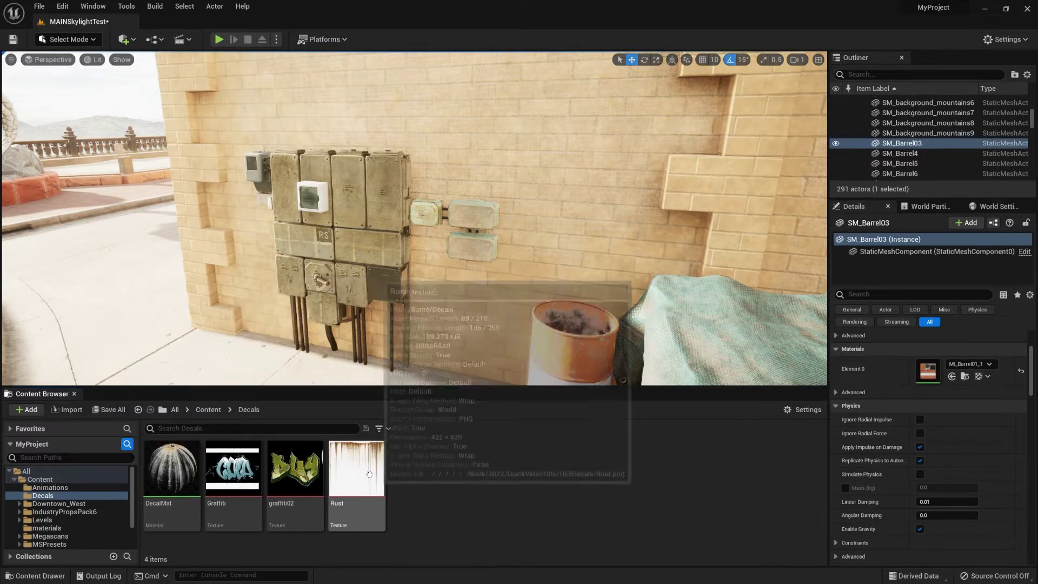
# Step: Open the Rust texture and examine its transparency with the alpha channel display switched off and back on
pyautogui.doubleClick(344, 466)
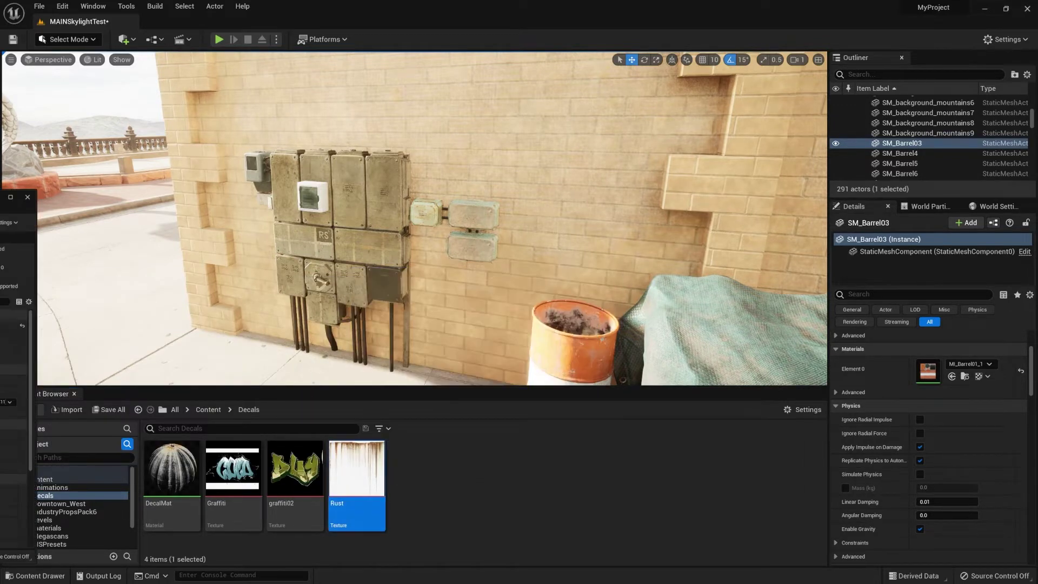
pyautogui.moveTo(0, 197); pyautogui.dragTo(666, 88)
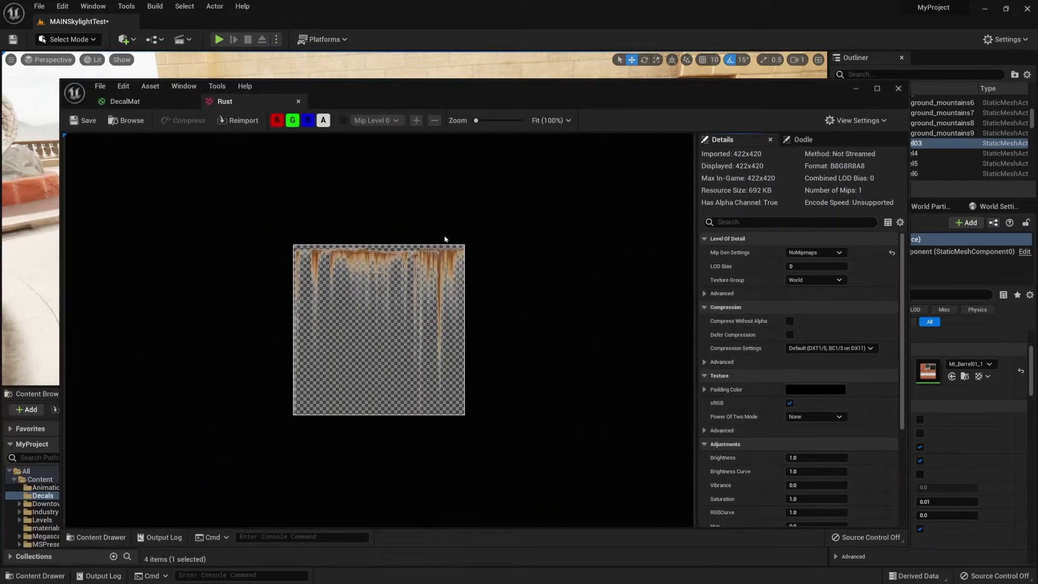
pyautogui.scroll(5, 416, 232)
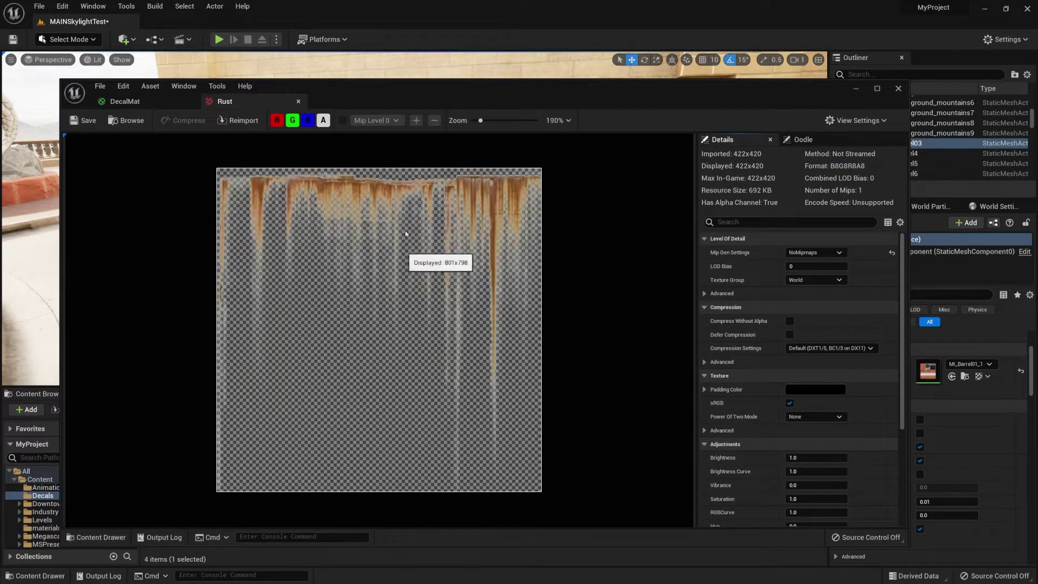
pyautogui.click(323, 121)
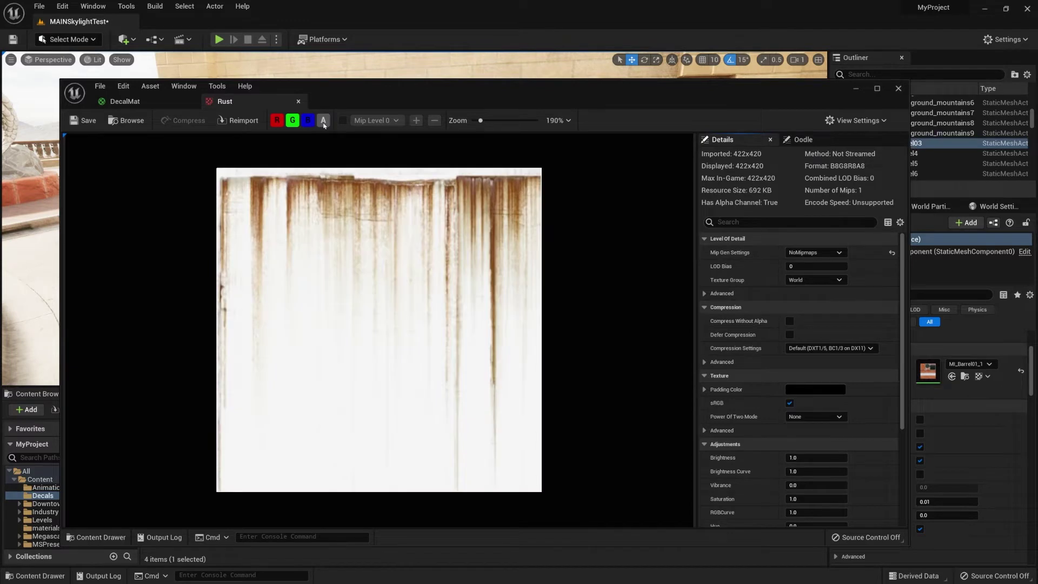
pyautogui.click(323, 124)
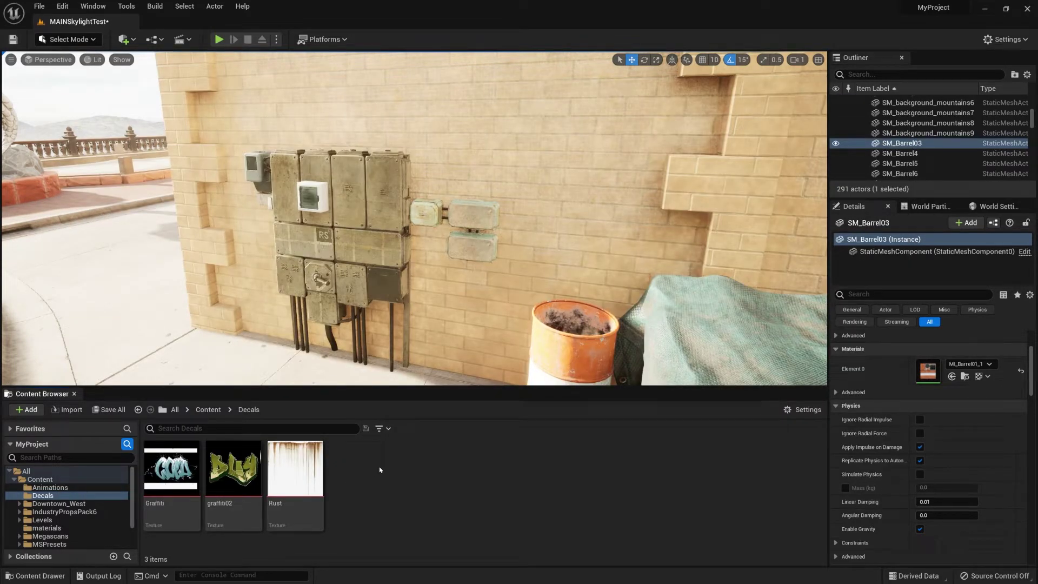
# Step: Create a new material named DecalMat in the Decals folder
pyautogui.rightClick(404, 487)
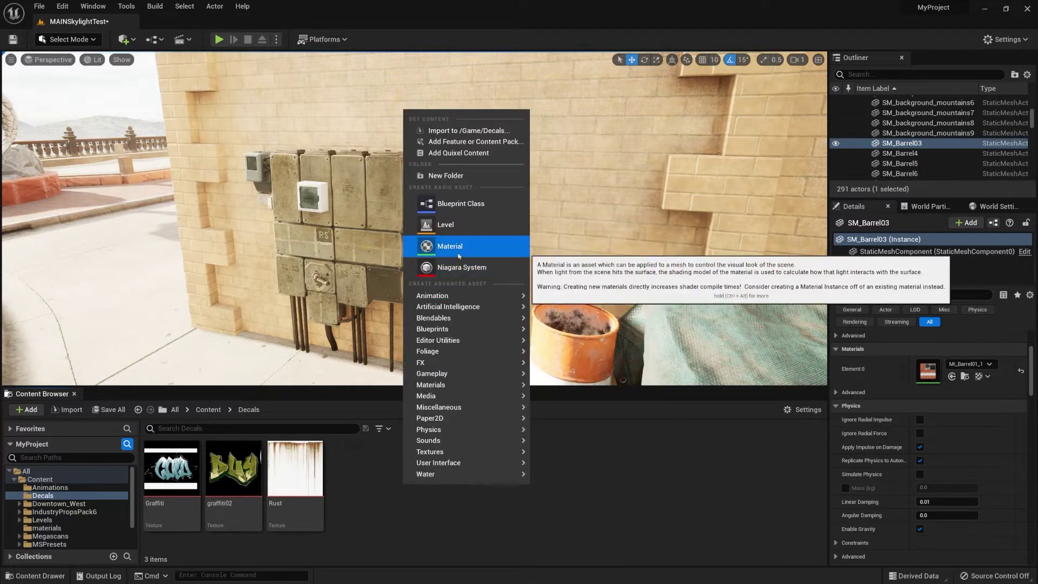
pyautogui.click(443, 248)
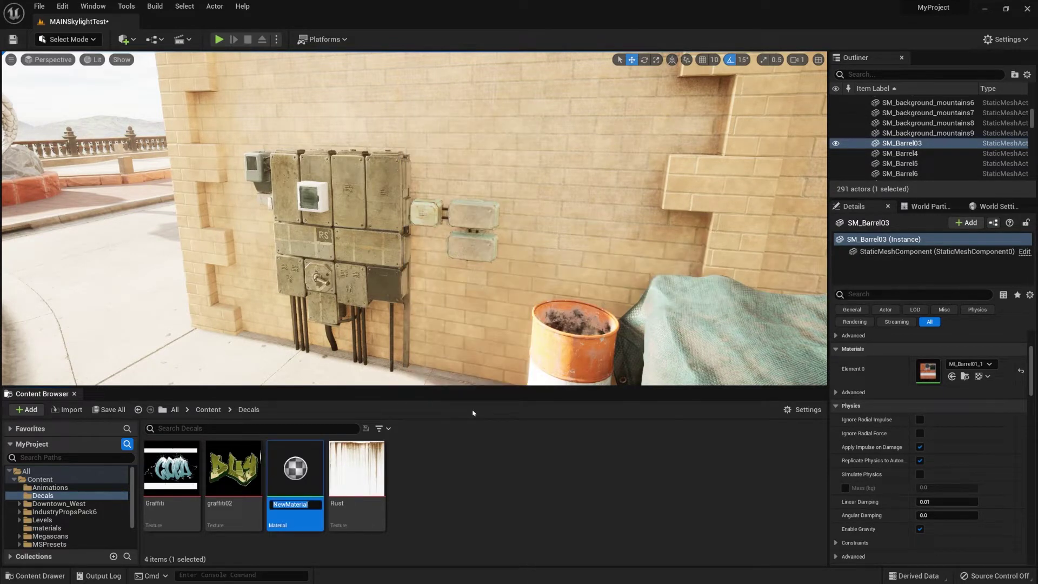
pyautogui.write('DecalMat')
pyautogui.press('Return')
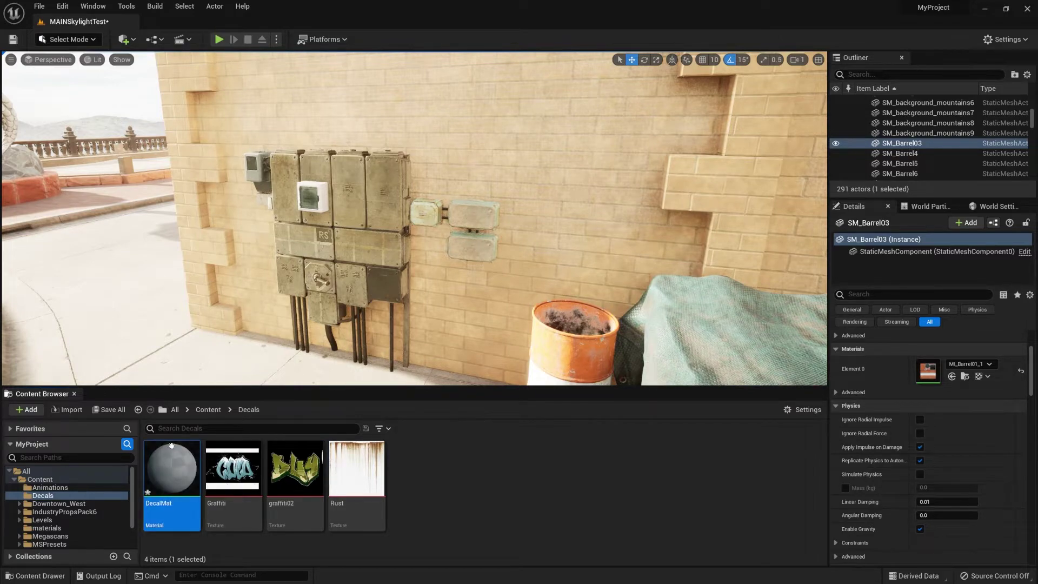
# Step: Add the Rust texture to the DecalMat material graph and connect its RGB output to Base Color
pyautogui.doubleClick(172, 481)
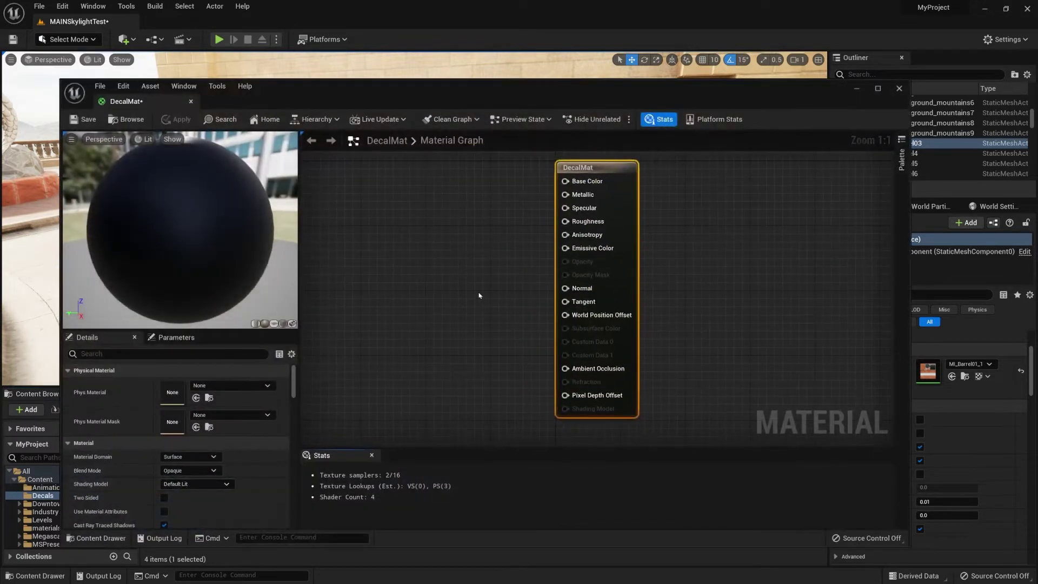
pyautogui.moveTo(463, 102); pyautogui.dragTo(681, 66)
pyautogui.moveTo(354, 476); pyautogui.dragTo(571, 269)
pyautogui.moveTo(673, 59); pyautogui.dragTo(496, 80)
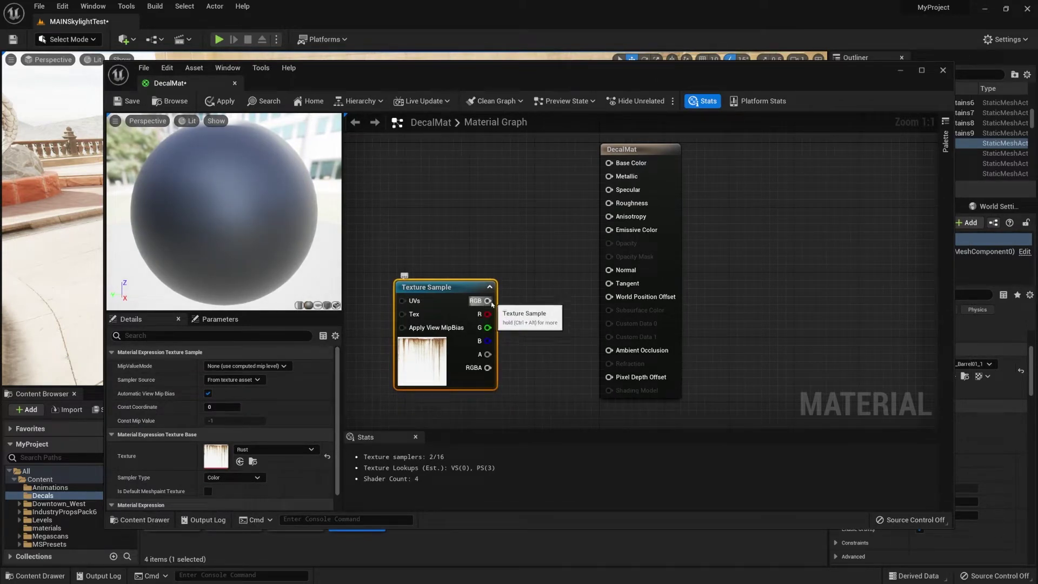
pyautogui.moveTo(488, 300); pyautogui.dragTo(610, 163)
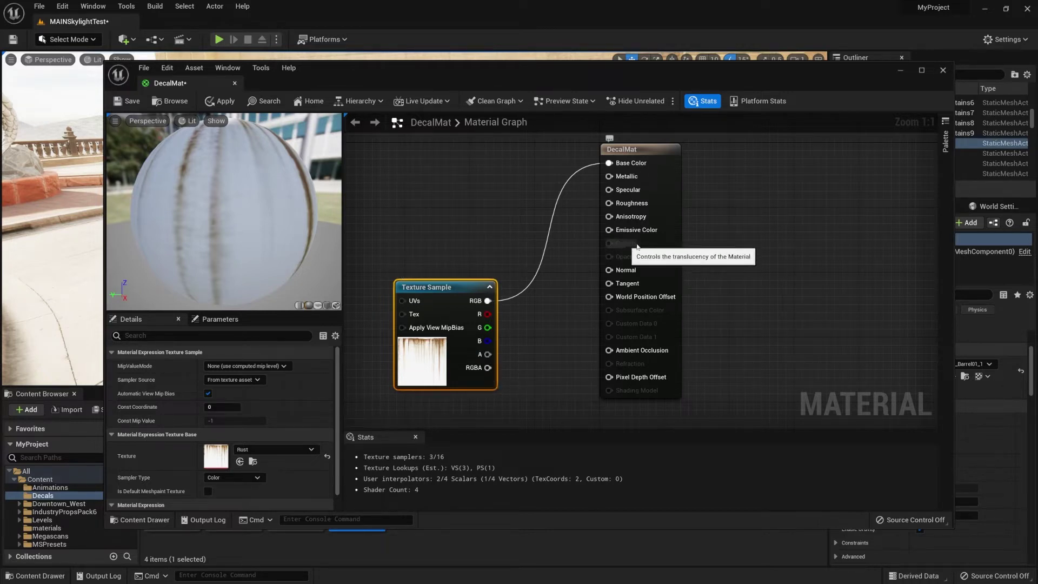
# Step: Set DecalMat's blend mode to Translucent and its material domain to Deferred Decal
pyautogui.click(655, 155)
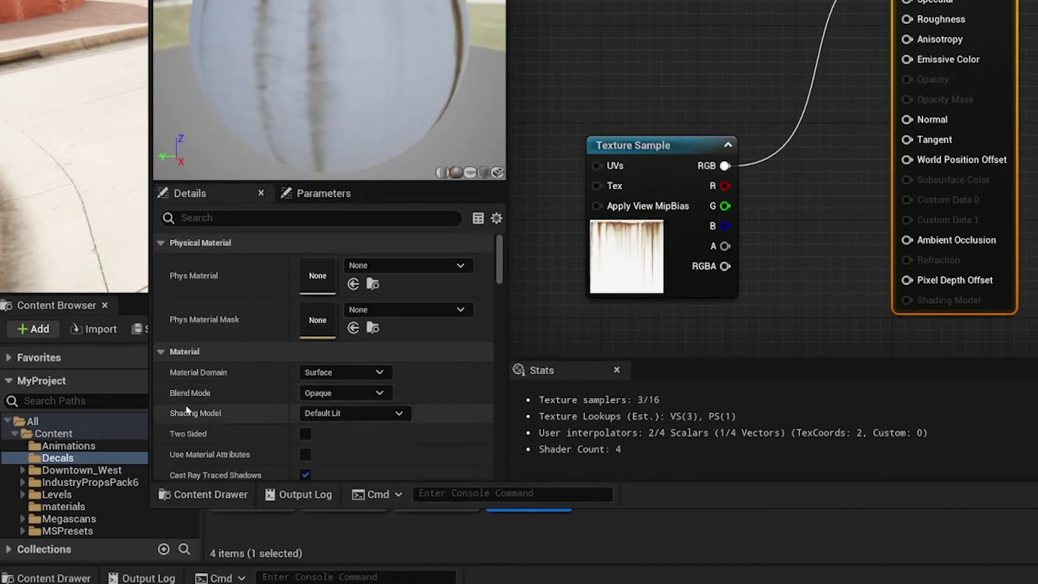
pyautogui.click(328, 394)
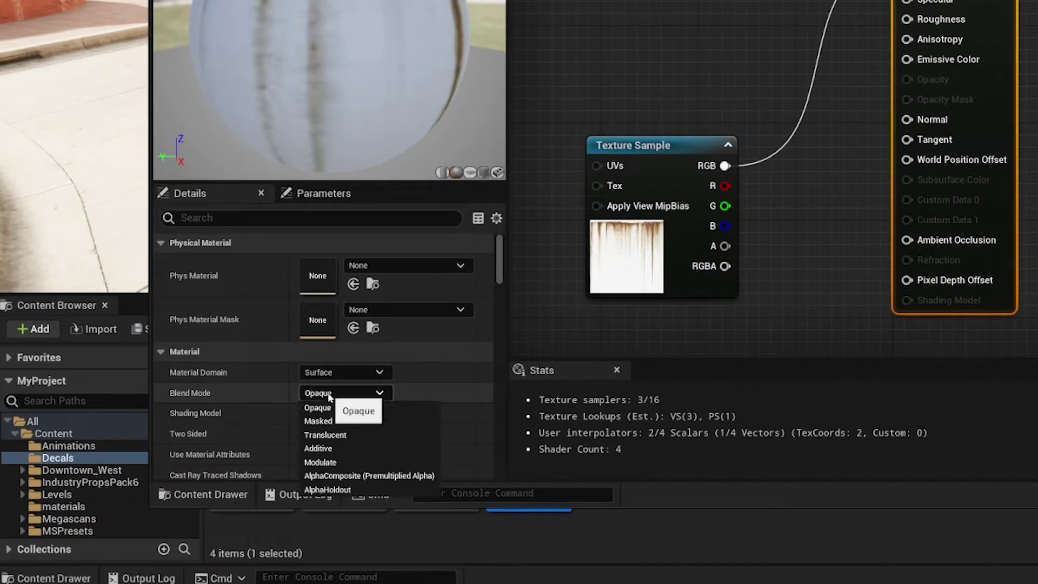
pyautogui.click(364, 433)
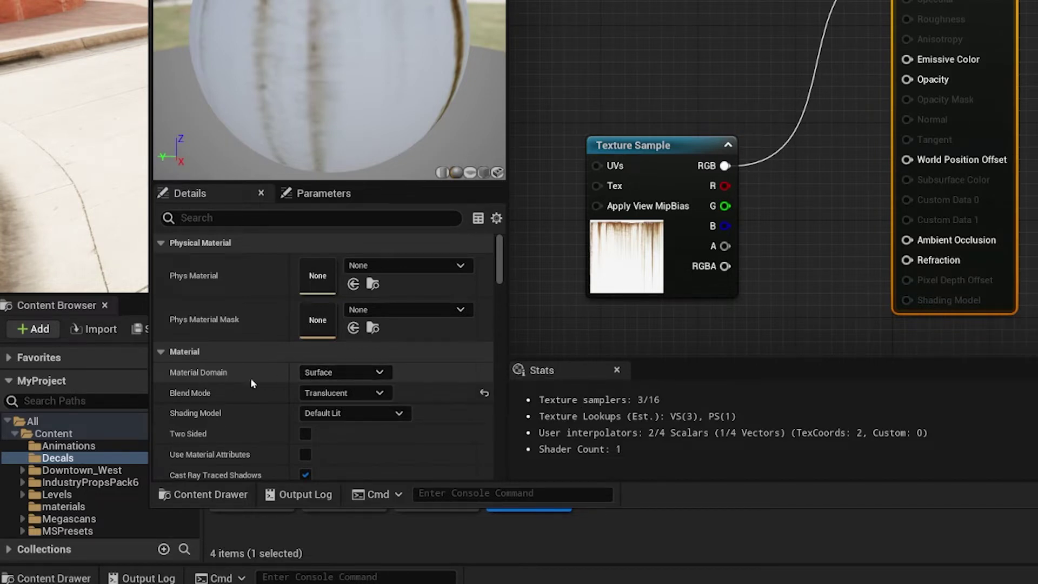
pyautogui.click(363, 374)
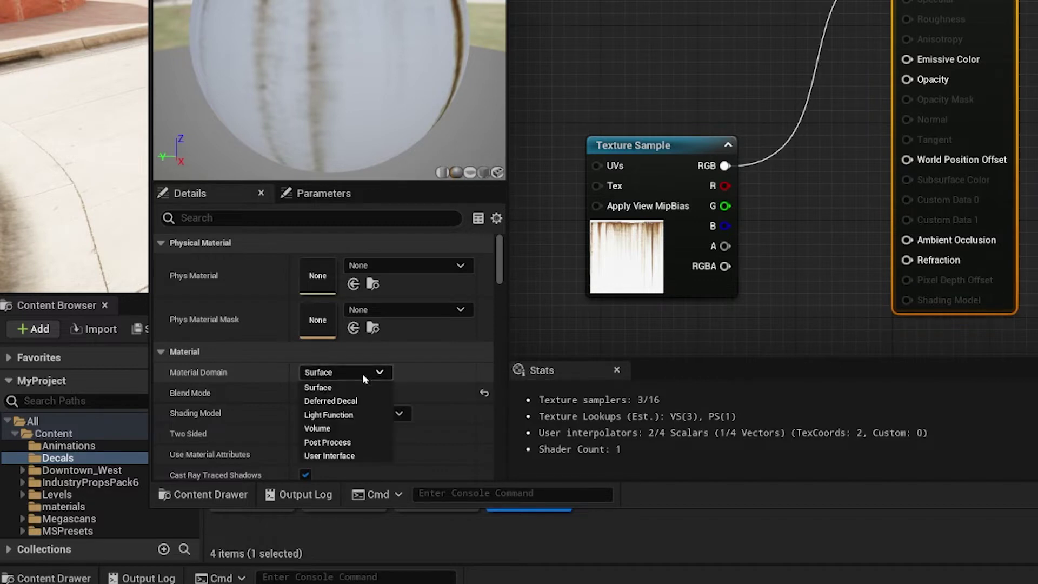
pyautogui.click(327, 402)
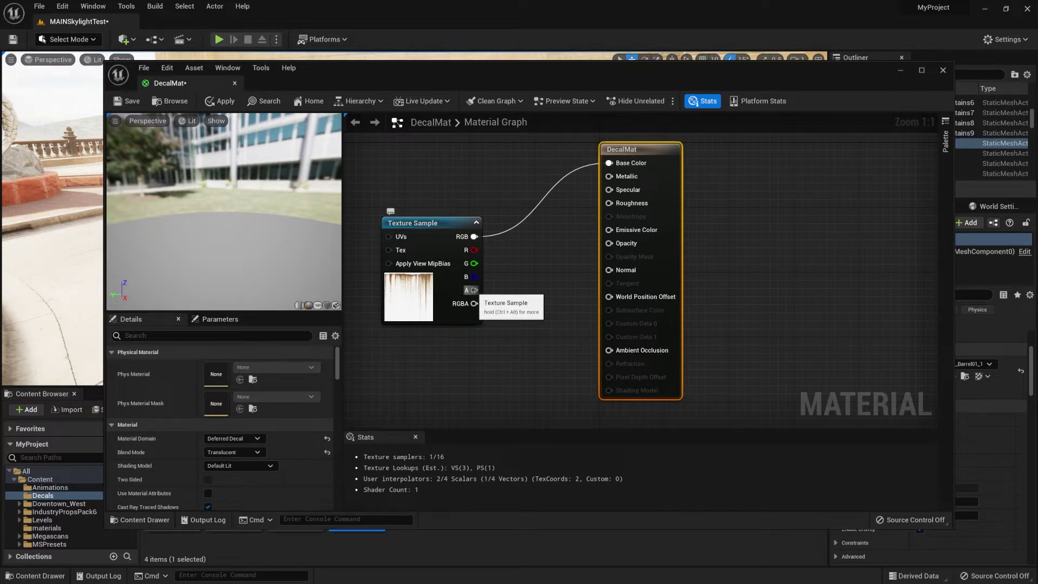
# Step: Connect the Rust texture sample's alpha output to Opacity and convert the sample to a parameter named Decal_img
pyautogui.moveTo(474, 290); pyautogui.dragTo(609, 244)
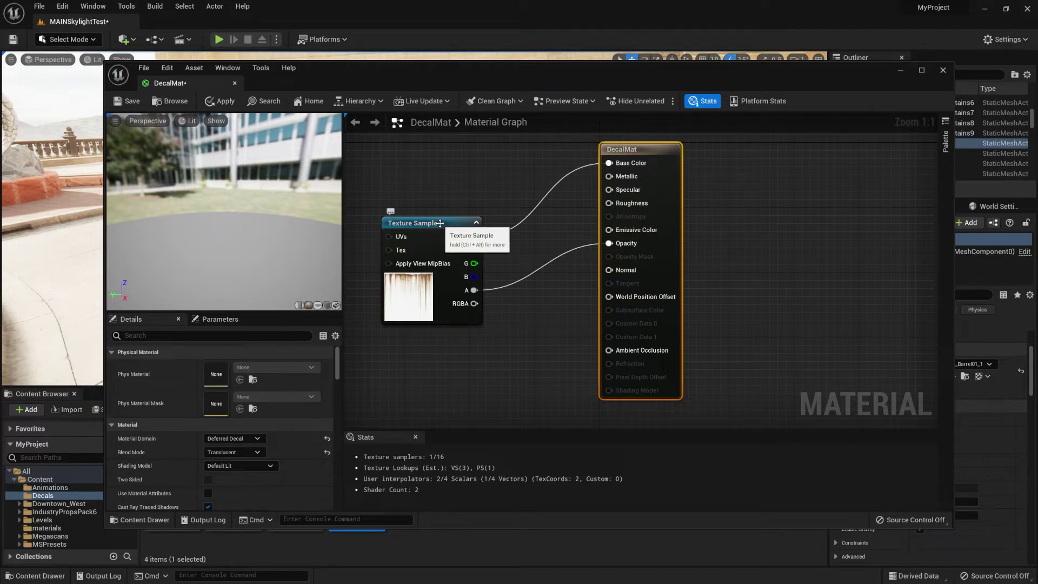
pyautogui.rightClick(440, 223)
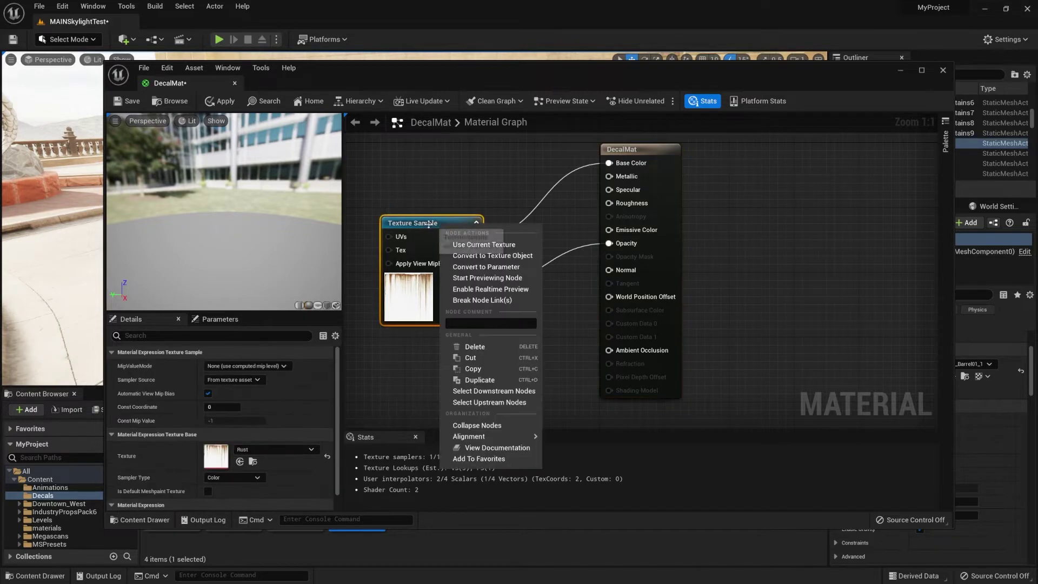
pyautogui.click(512, 267)
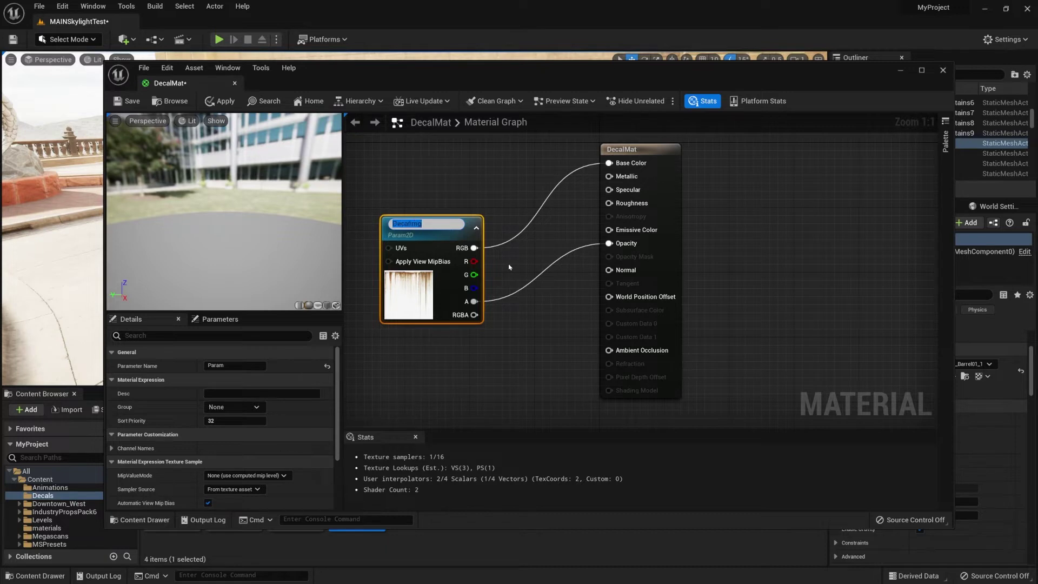
pyautogui.press('BackSpace')
pyautogui.write('Decal_img')
pyautogui.press('Return')
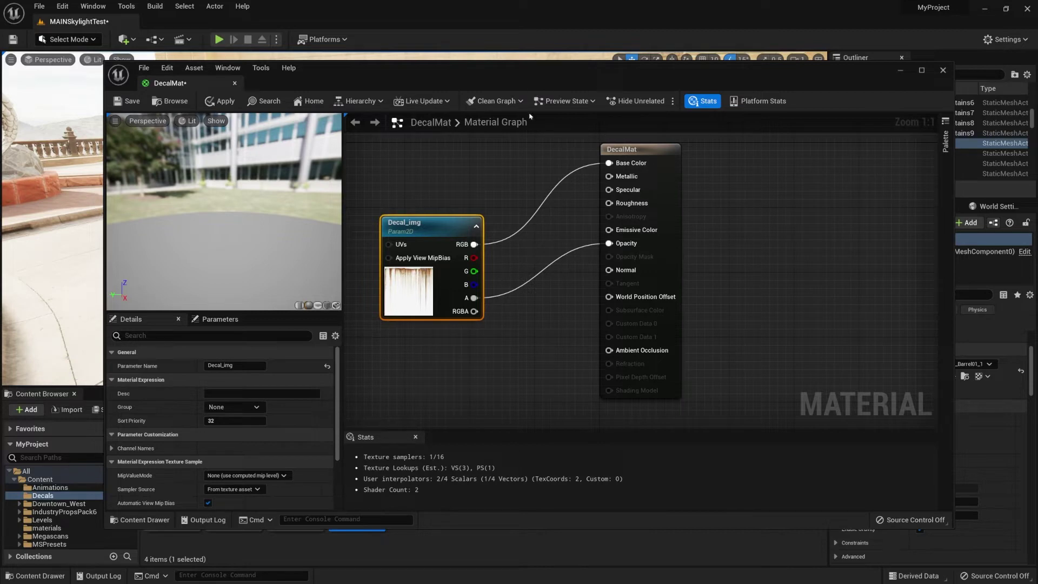
# Step: Add a constant node connected to the material's Roughness input and convert it to a parameter named Roughness
pyautogui.click(538, 228)
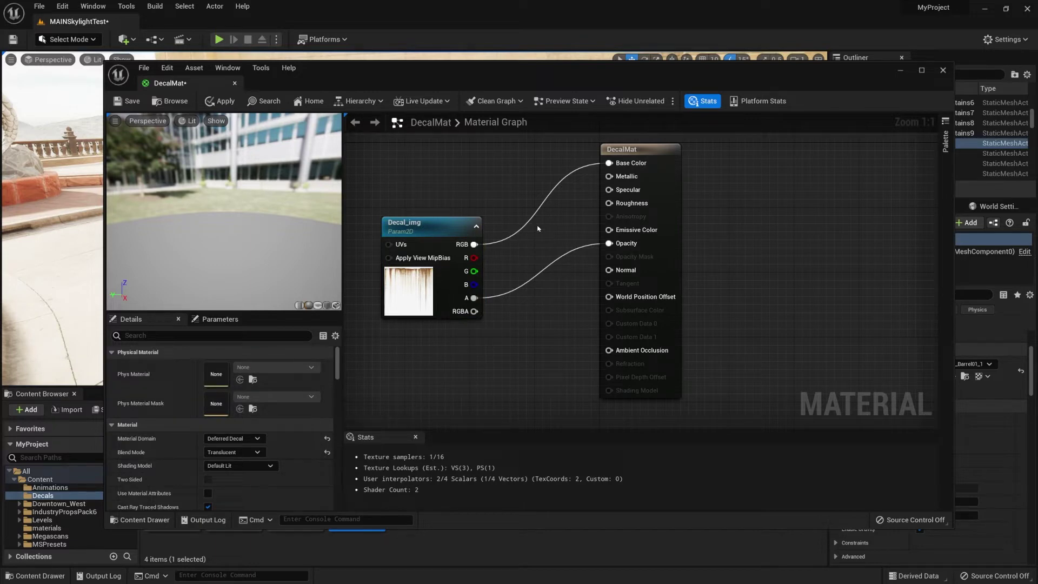
pyautogui.click(538, 228)
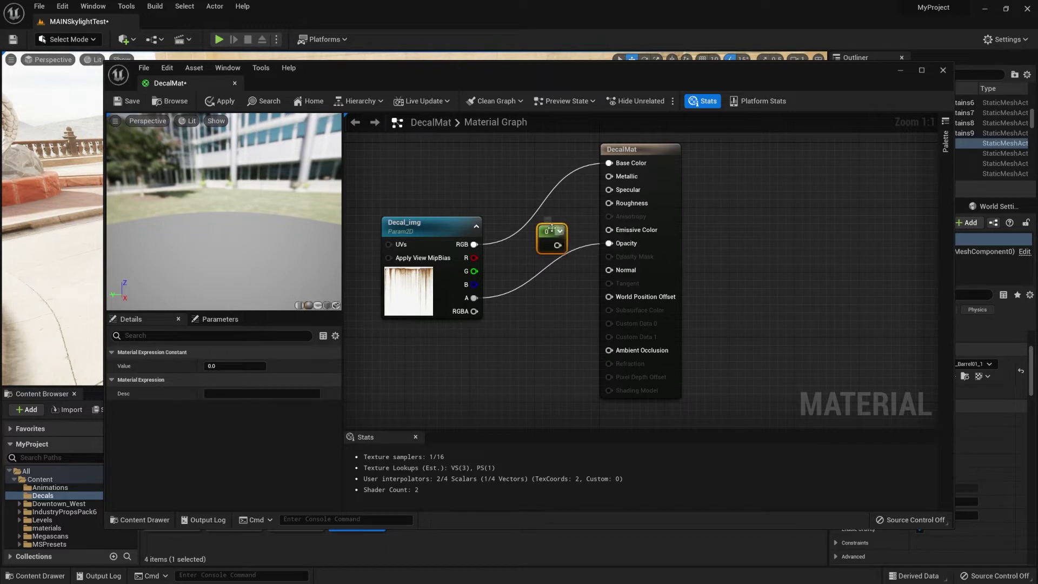
pyautogui.moveTo(554, 228); pyautogui.dragTo(613, 206)
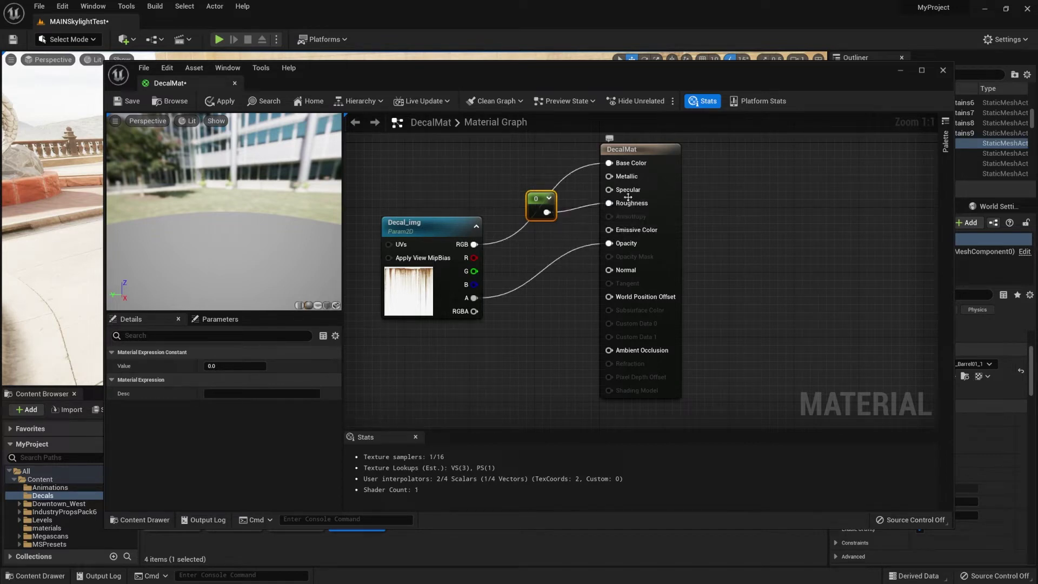
pyautogui.rightClick(537, 199)
pyautogui.click(566, 221)
pyautogui.write('Roughness')
pyautogui.press('Return')
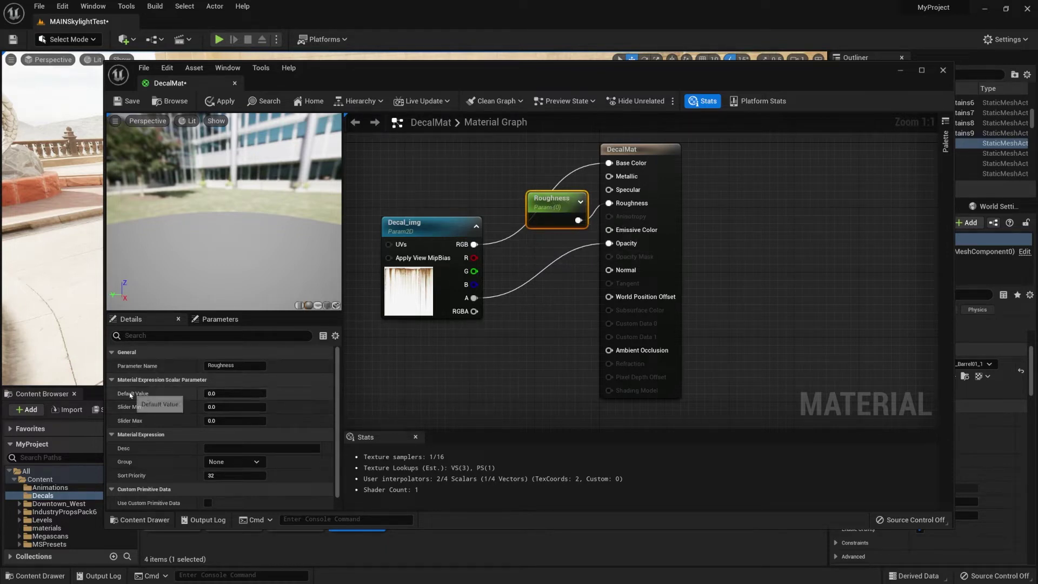
# Step: Set the Roughness parameter's default value to 0.8, move its node lower in the graph, and save and close DecalMat
pyautogui.click(239, 391)
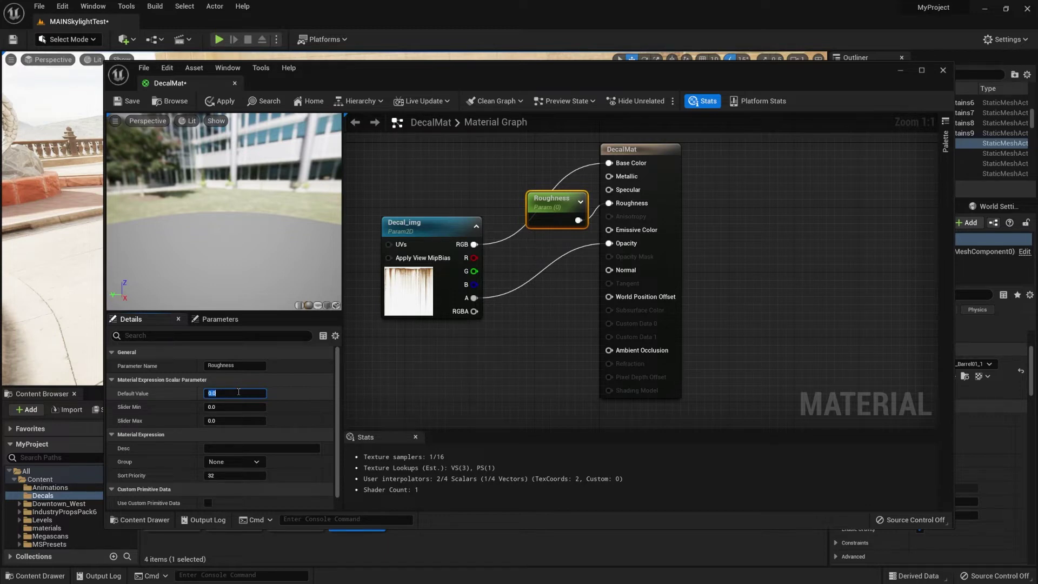
pyautogui.press('Return')
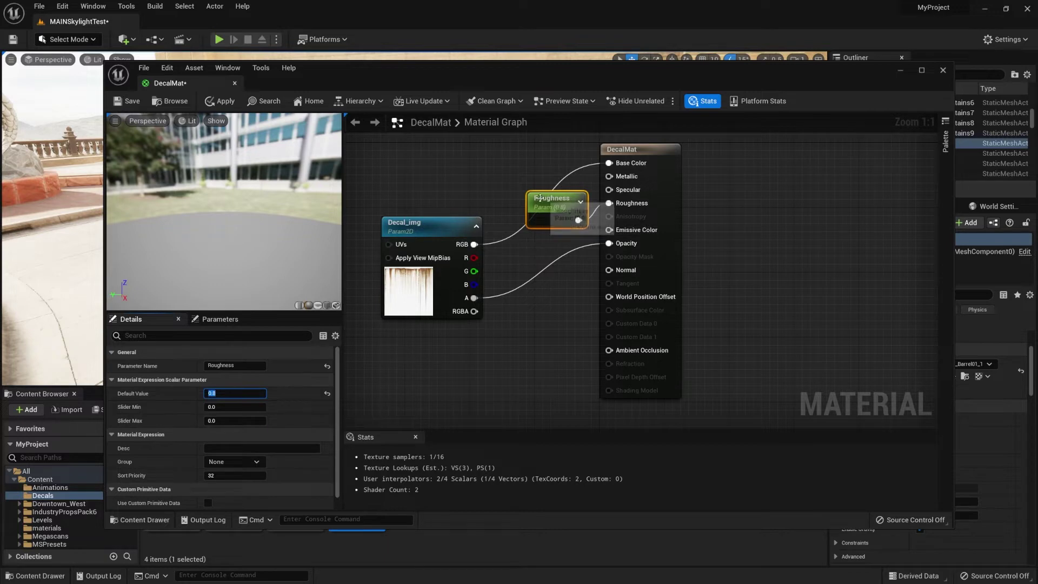
pyautogui.moveTo(554, 201); pyautogui.dragTo(545, 242)
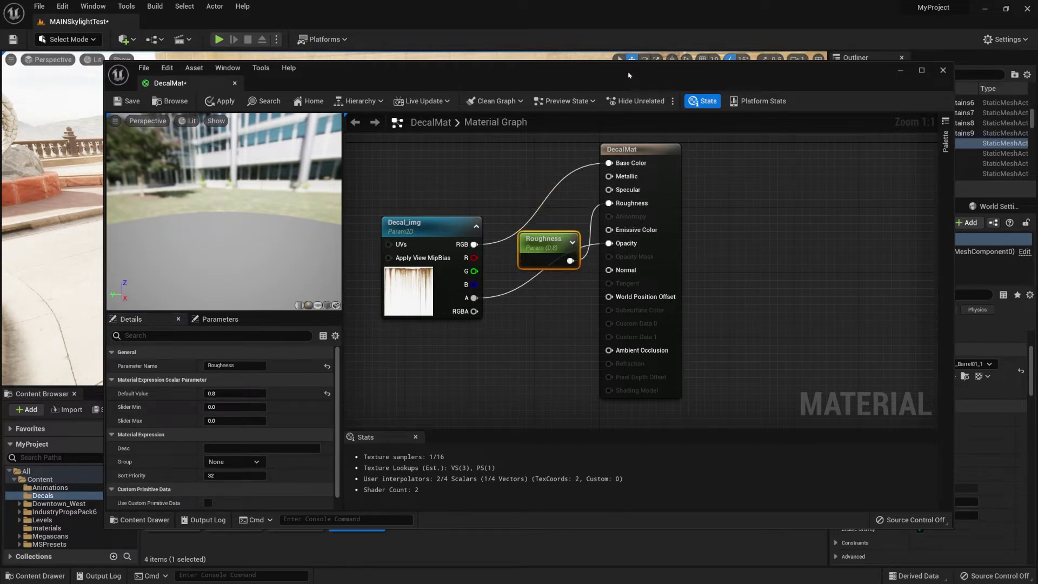
pyautogui.hotkey('ctrl', 's')
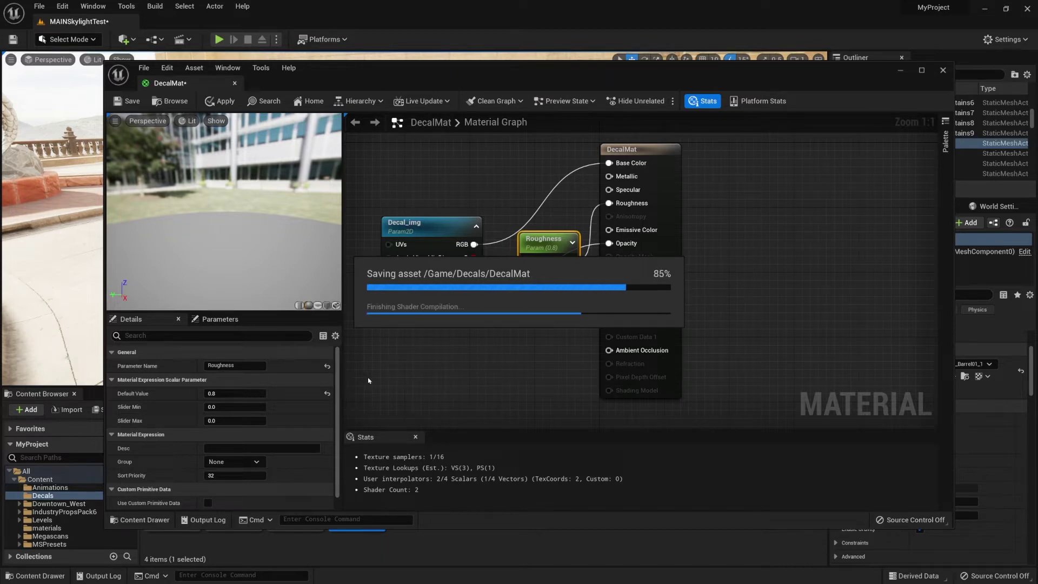
pyautogui.click(942, 71)
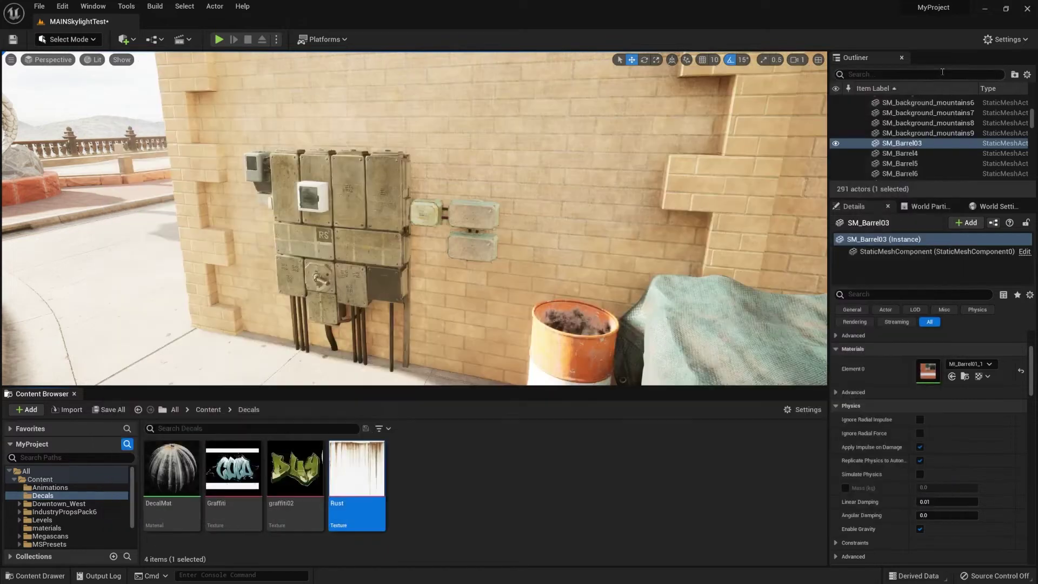
# Step: Create a material instance from DecalMat in the Decals folder, keeping the suggested name
pyautogui.rightClick(170, 473)
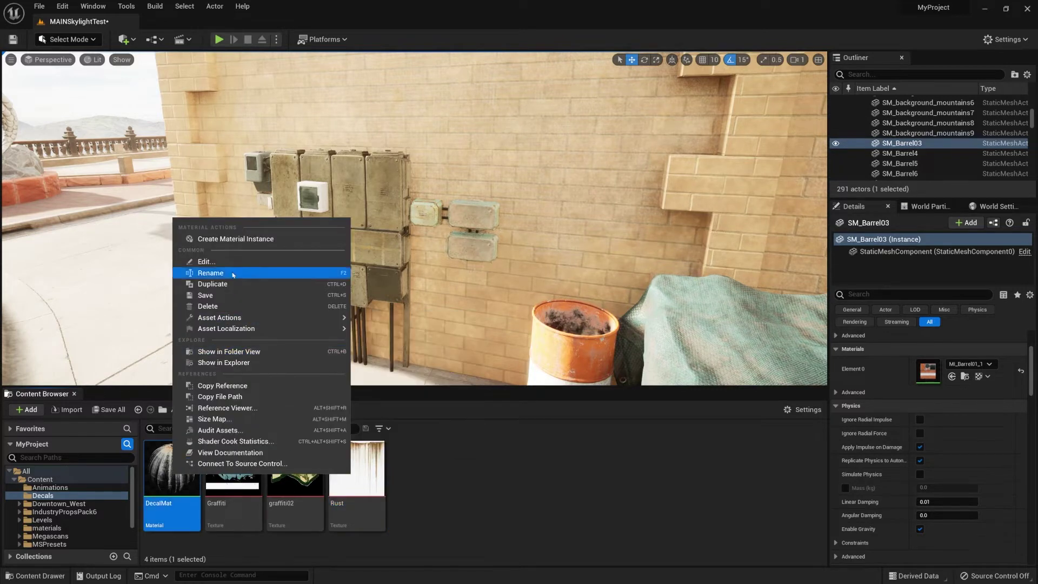
pyautogui.click(222, 239)
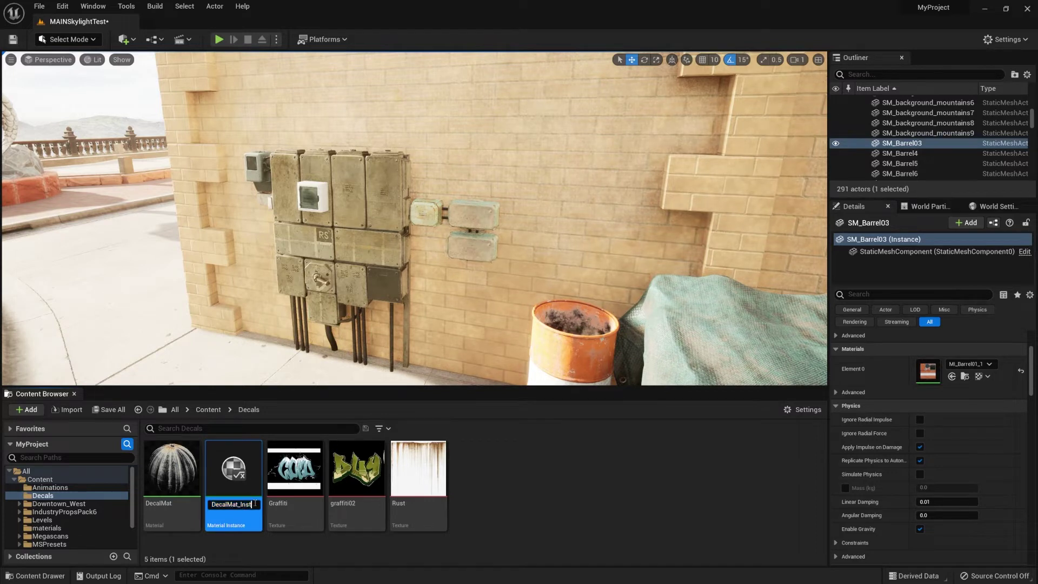
pyautogui.press('Return')
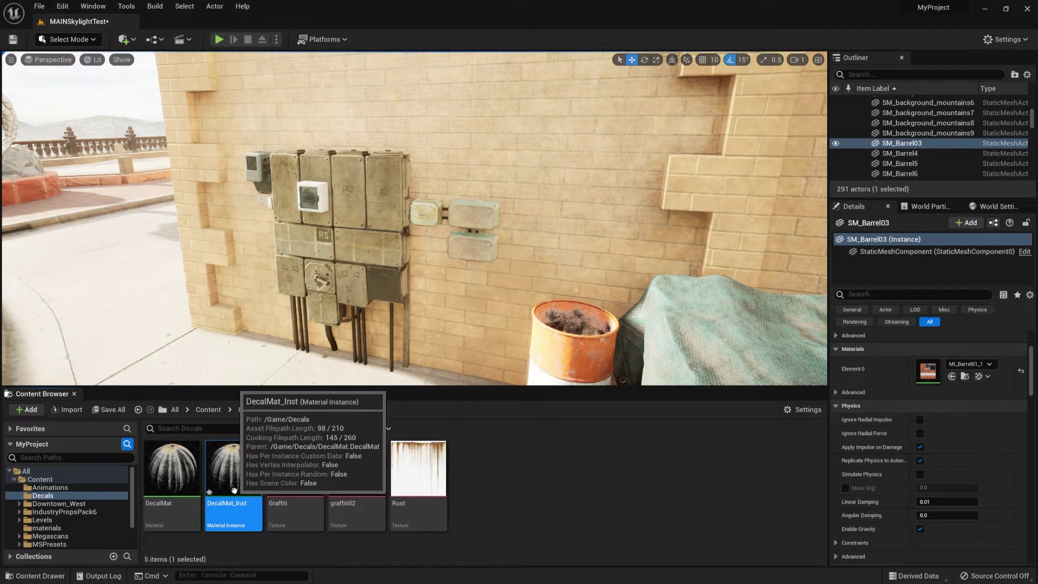
# Step: Open the DecalMat_Inst material instance and enable its Roughness and Decal_img parameter overrides
pyautogui.doubleClick(237, 484)
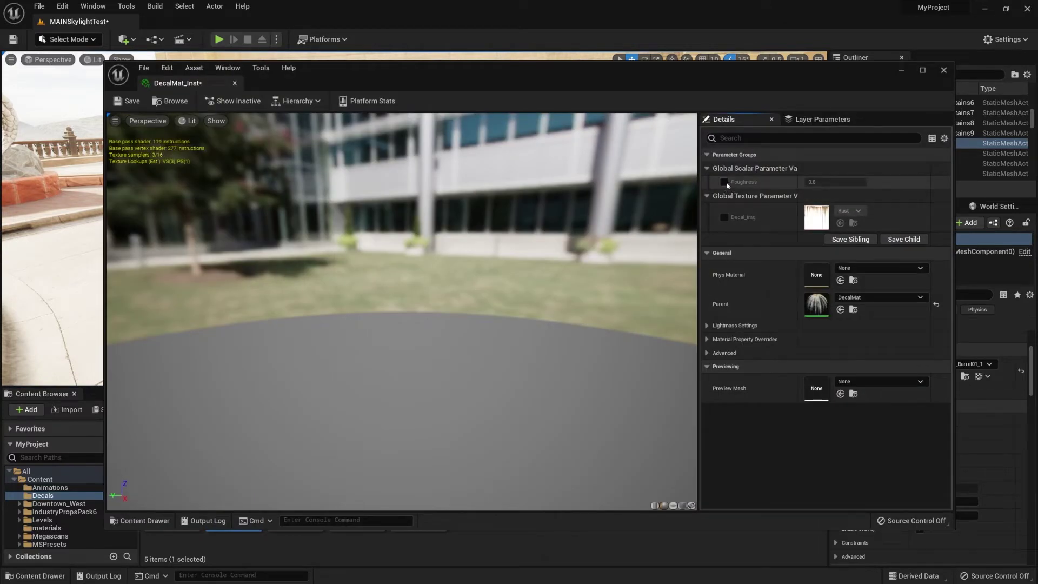
pyautogui.click(724, 217)
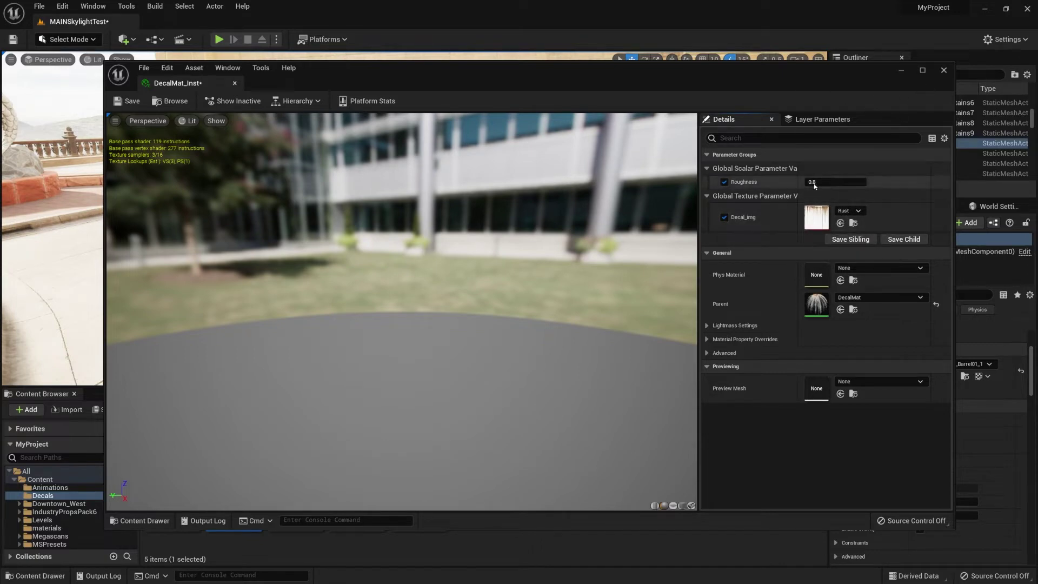
pyautogui.moveTo(712, 81)
pyautogui.mouseDown()
pyautogui.moveTo(695, 82)
pyautogui.moveTo(713, 82)
pyautogui.mouseUp()
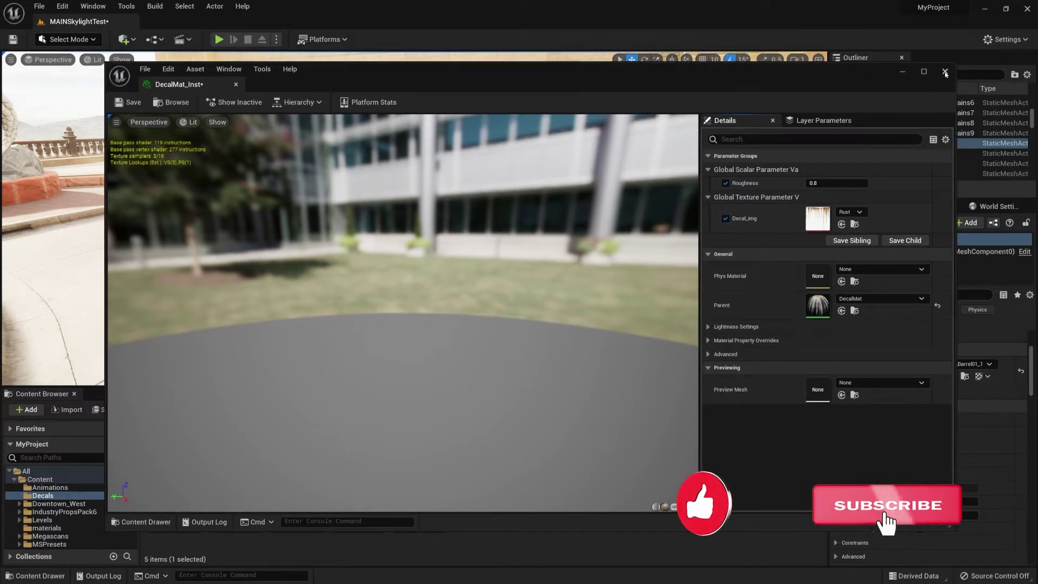
# Step: Close the DecalMat_Inst editor and add a Decal Actor to the level near the wall-mounted electrical boxes
pyautogui.click(945, 71)
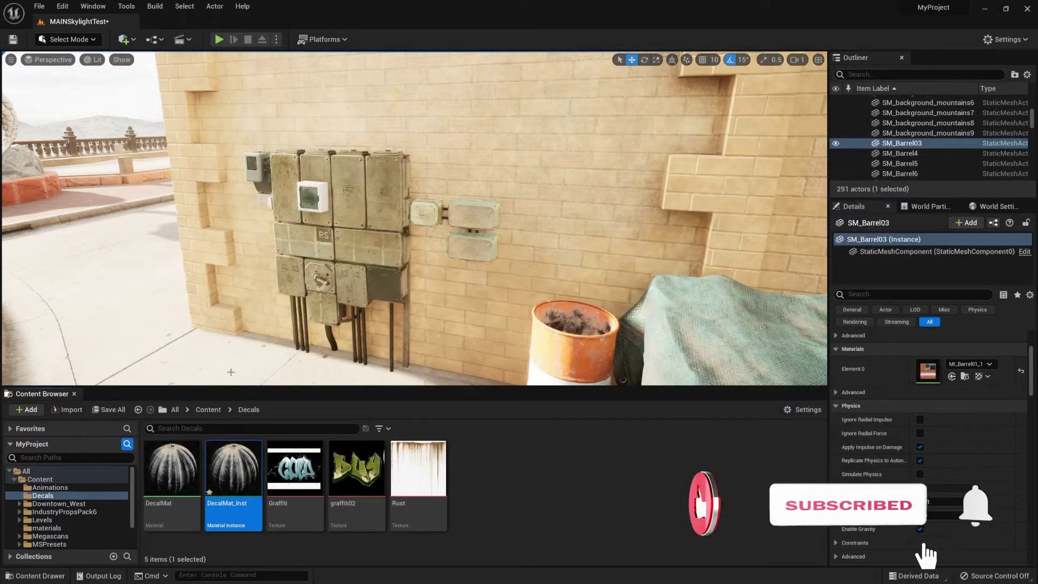
pyautogui.moveTo(414, 218); pyautogui.dragTo(389, 243, button='right')
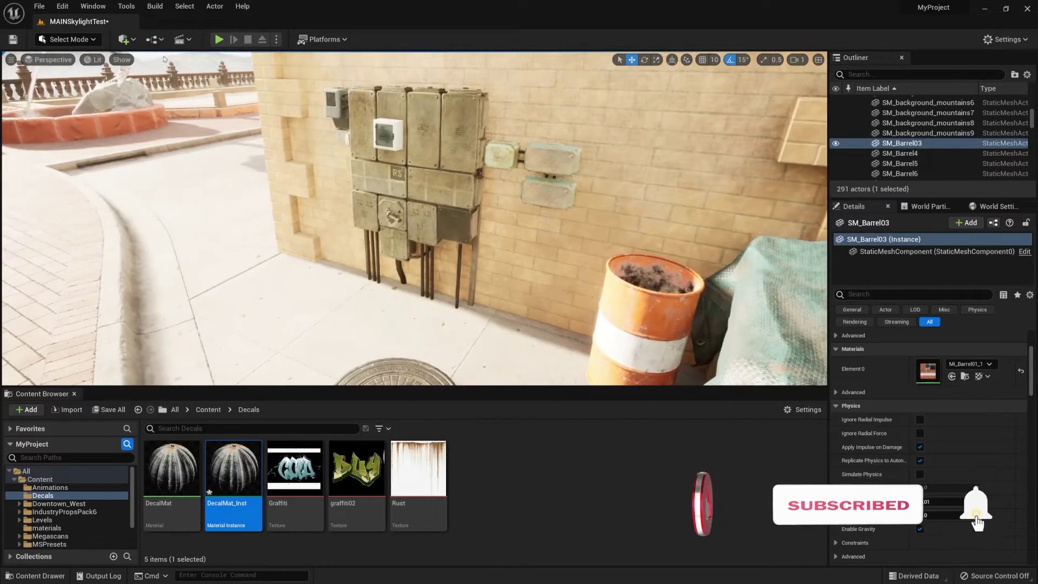
pyautogui.click(127, 40)
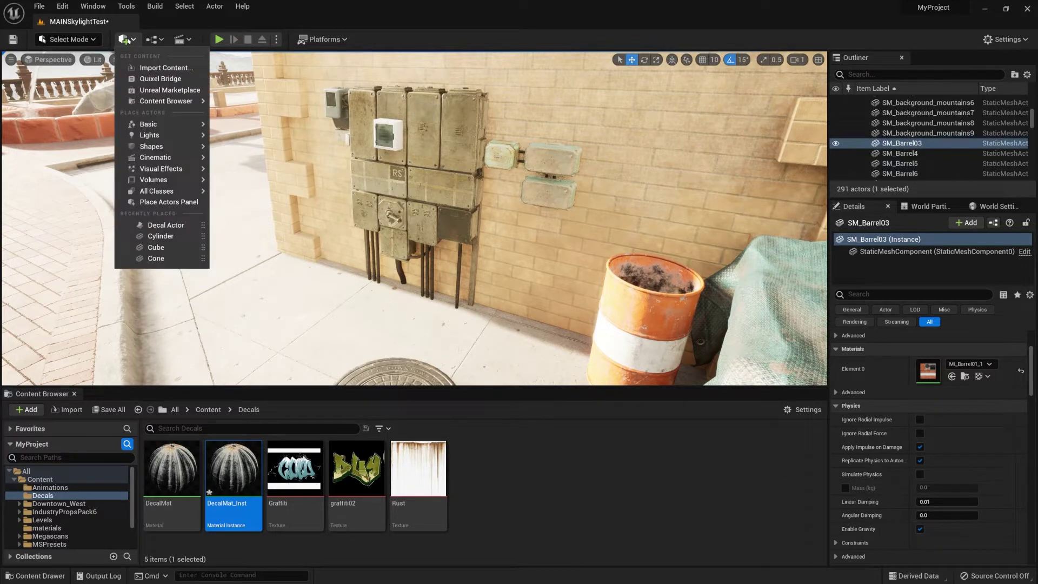
pyautogui.write('dec')
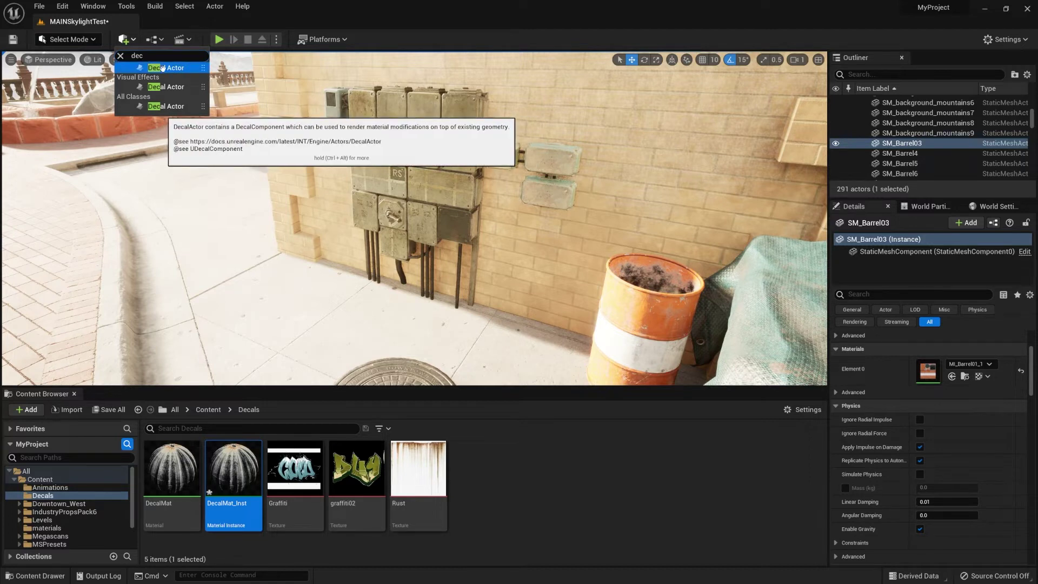
pyautogui.click(160, 68)
pyautogui.moveTo(345, 316); pyautogui.dragTo(319, 328, button='right')
pyautogui.press('s')
pyautogui.press('w')
pyautogui.moveTo(406, 229); pyautogui.dragTo(380, 269, button='right')
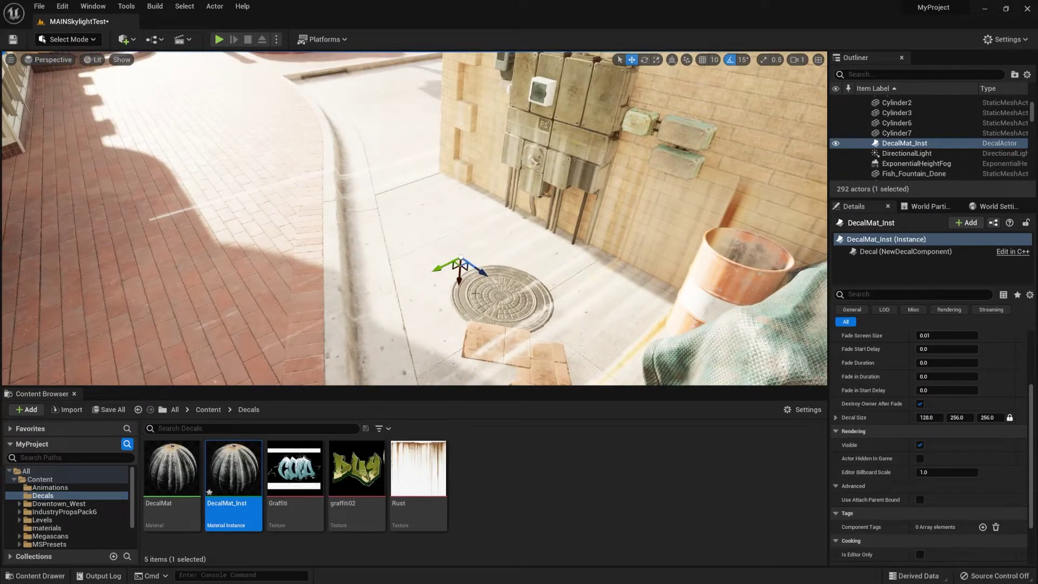
# Step: Reposition the decal actor above the pavement between the curb and the brick wall, at a Z location of about -135
pyautogui.moveTo(461, 282); pyautogui.dragTo(464, 221)
pyautogui.press('d')
pyautogui.moveTo(485, 188); pyautogui.dragTo(424, 181, button='right')
pyautogui.moveTo(452, 206); pyautogui.dragTo(397, 213)
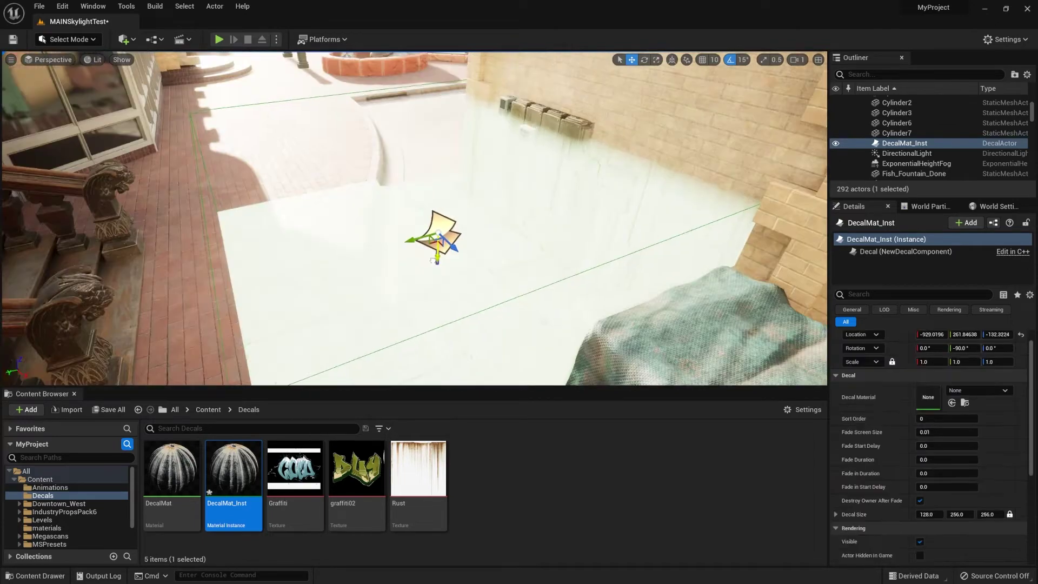
pyautogui.moveTo(433, 260); pyautogui.dragTo(433, 263)
pyautogui.press('s')
pyautogui.moveTo(551, 232); pyautogui.dragTo(535, 245, button='right')
pyautogui.scroll(3, 452, 238)
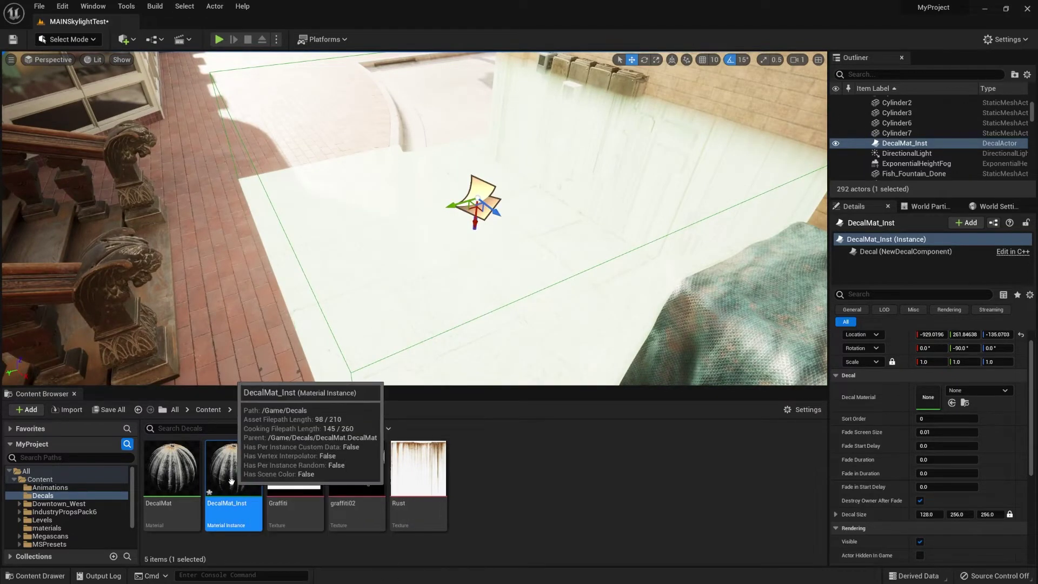
# Step: Assign DecalMat_Inst as the decal actor's decal material and raise the actor to a Z location of about -100
pyautogui.moveTo(234, 478); pyautogui.dragTo(929, 400)
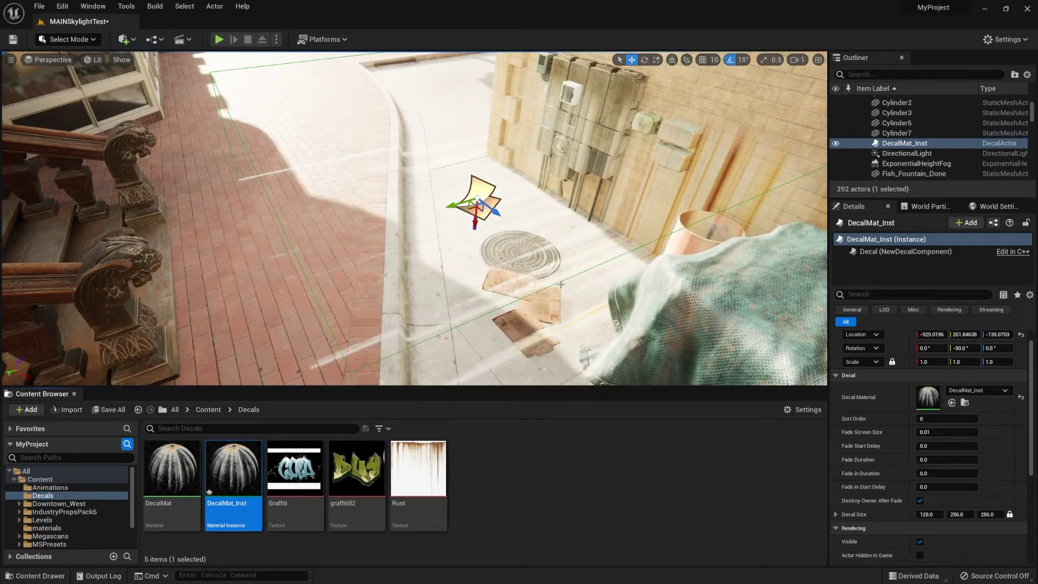
pyautogui.moveTo(549, 282); pyautogui.dragTo(603, 259, button='right')
pyautogui.press('w')
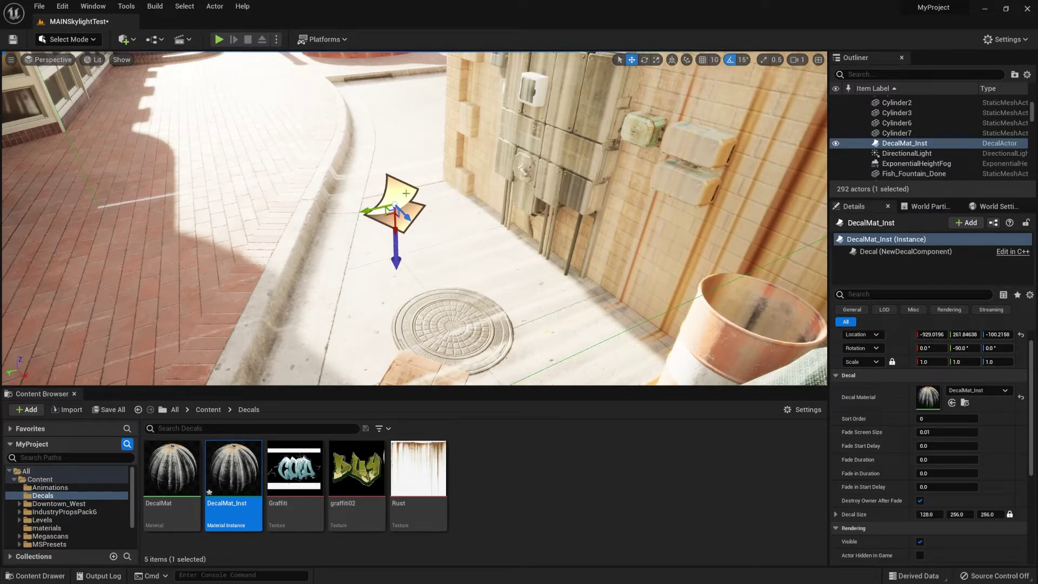
pyautogui.press('w')
pyautogui.moveTo(402, 190); pyautogui.dragTo(400, 233, button='right')
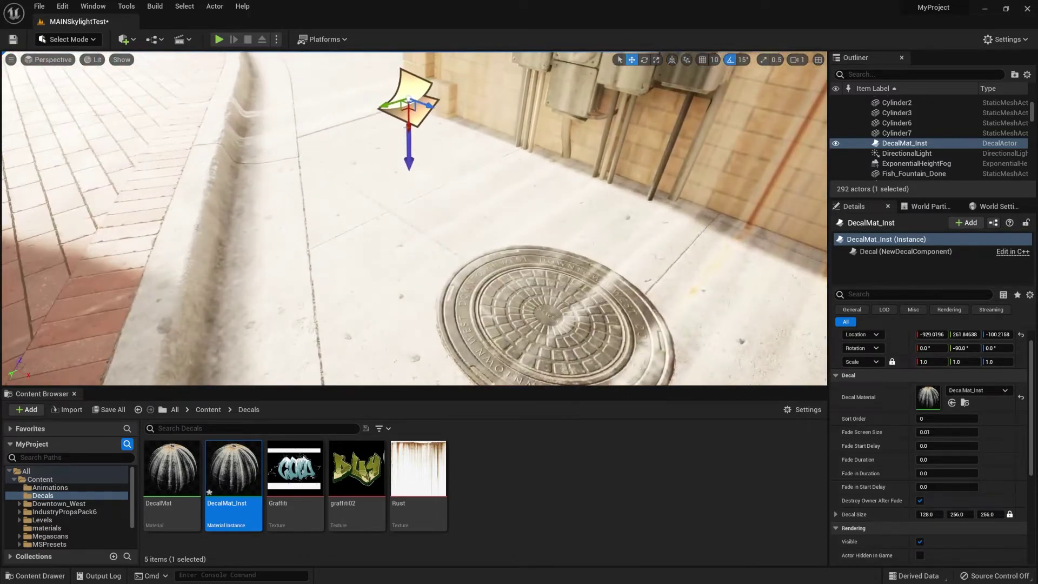
pyautogui.moveTo(454, 143); pyautogui.dragTo(482, 133, button='right')
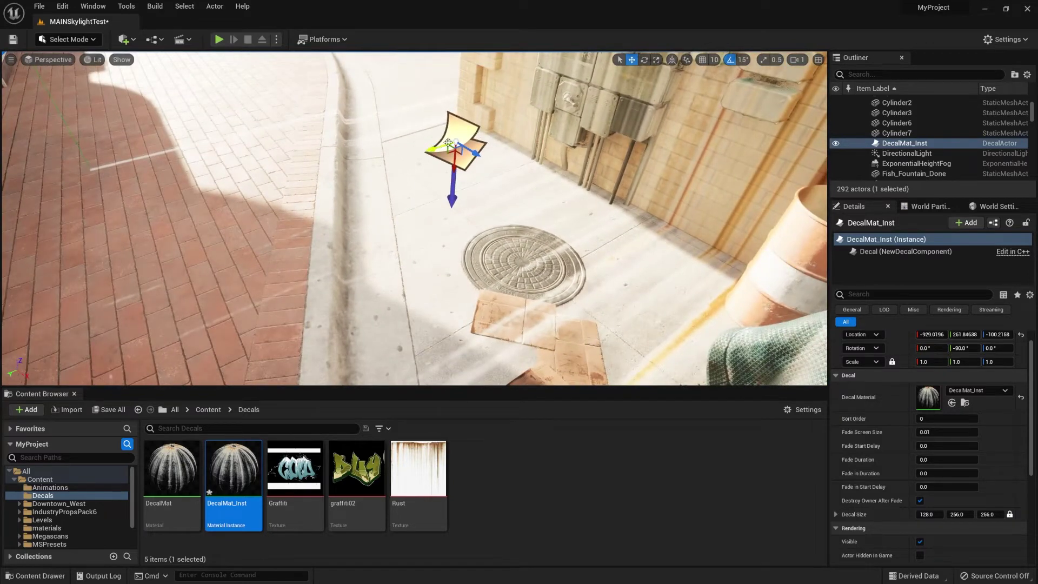
# Step: Move the decal actor away from the brick wall toward the curb, to a Y location of about 382
pyautogui.moveTo(447, 143); pyautogui.dragTo(305, 197)
pyautogui.moveTo(474, 202); pyautogui.dragTo(546, 249, button='right')
pyautogui.press('s')
pyautogui.moveTo(319, 278); pyautogui.dragTo(318, 92, button='right')
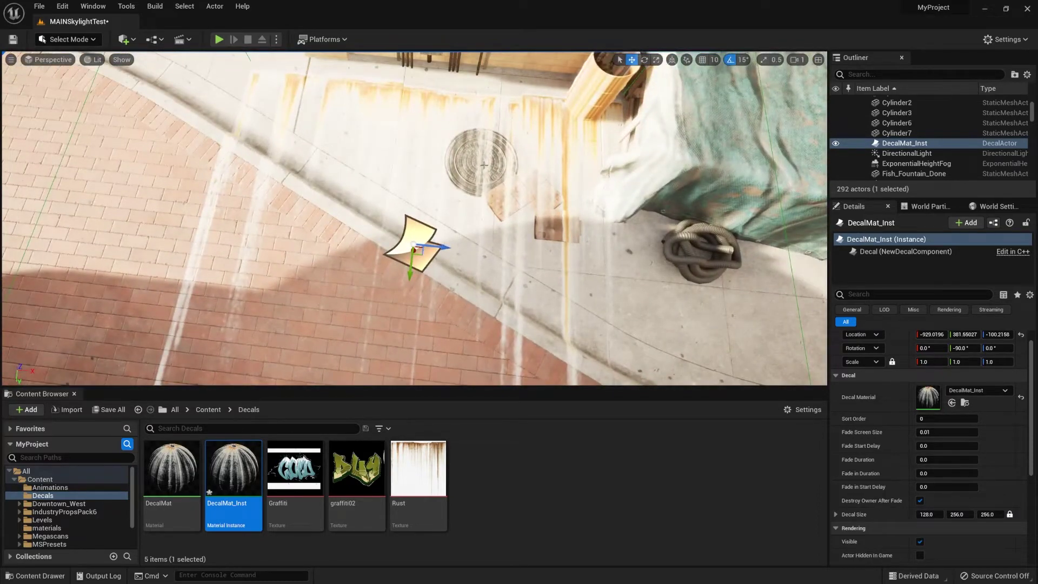
pyautogui.moveTo(484, 164); pyautogui.dragTo(292, 124, button='right')
pyautogui.press('d')
pyautogui.press('s')
# Step: Lower the decal actor to a Z location of about -251 and raise it back to about -95
pyautogui.moveTo(436, 314); pyautogui.dragTo(458, 356)
pyautogui.moveTo(459, 357); pyautogui.dragTo(500, 305, button='right')
pyautogui.press('s')
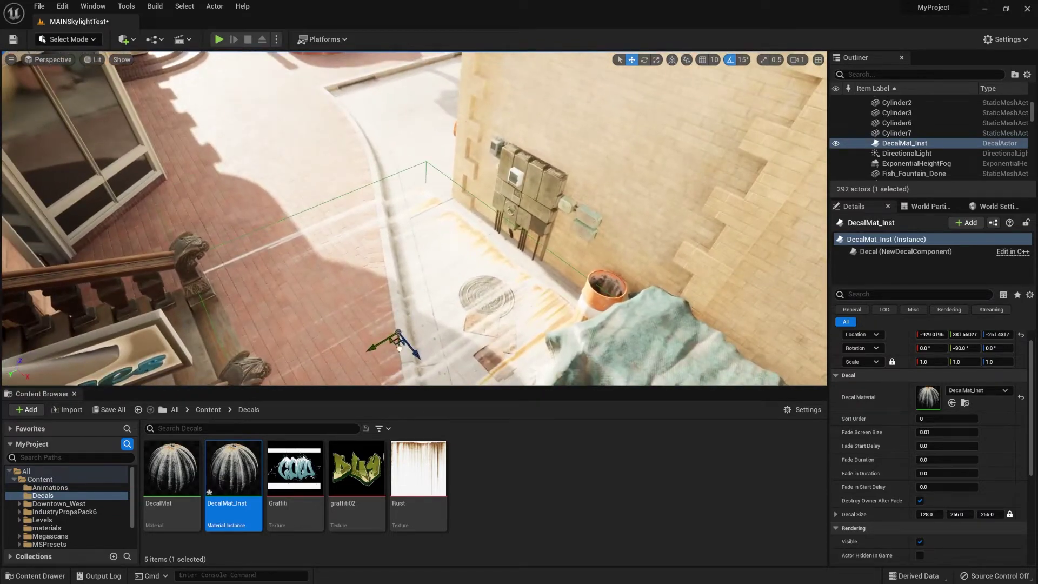
pyautogui.moveTo(399, 346); pyautogui.dragTo(421, 263)
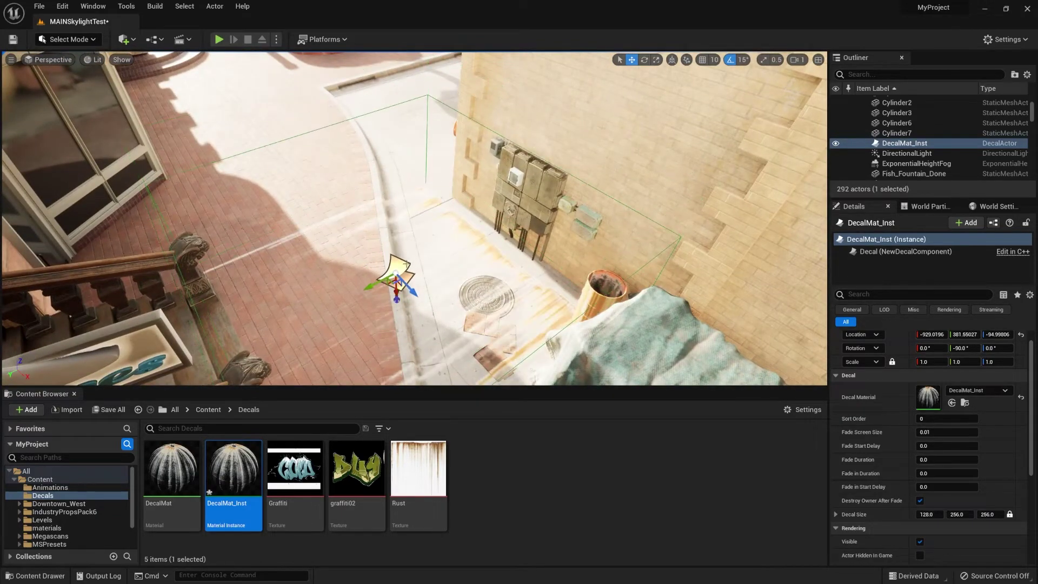
# Step: Rotate the decal actor 90° to project onto the brick wall and move it toward the wall, to a Y location of about 141
pyautogui.press('e')
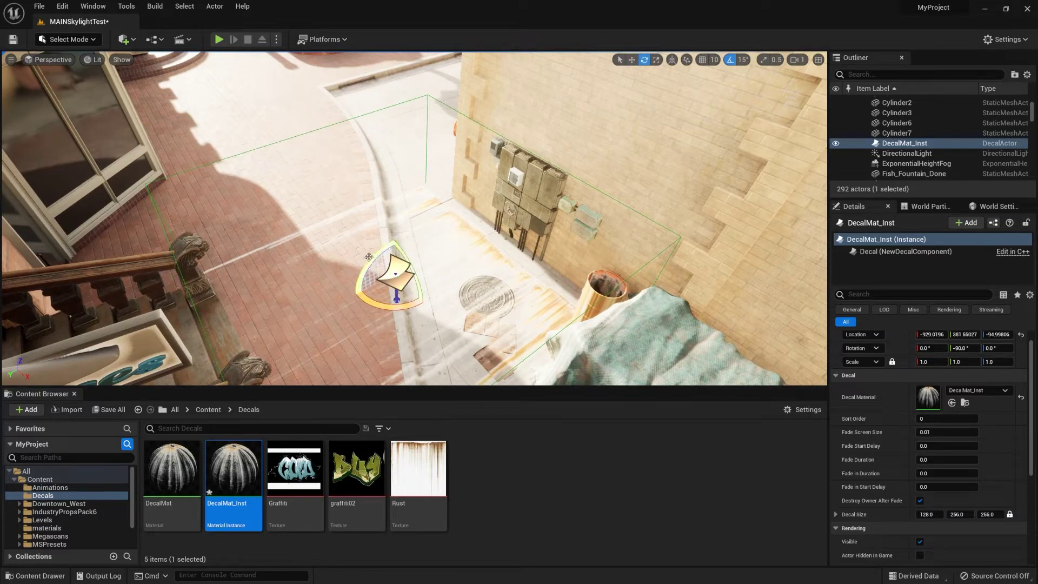
pyautogui.moveTo(376, 259); pyautogui.dragTo(432, 269)
pyautogui.press('w')
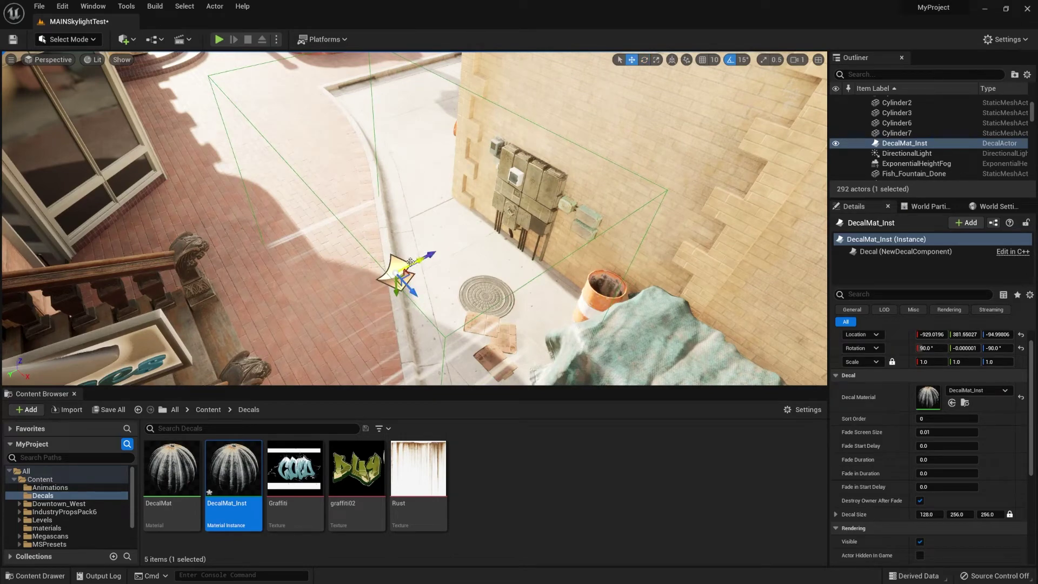
pyautogui.moveTo(411, 262); pyautogui.dragTo(549, 226)
pyautogui.press('w')
pyautogui.moveTo(550, 226); pyautogui.dragTo(532, 173, button='right')
pyautogui.press('s')
pyautogui.moveTo(349, 171); pyautogui.dragTo(349, 170, button='right')
pyautogui.moveTo(425, 260); pyautogui.dragTo(615, 303, button='right')
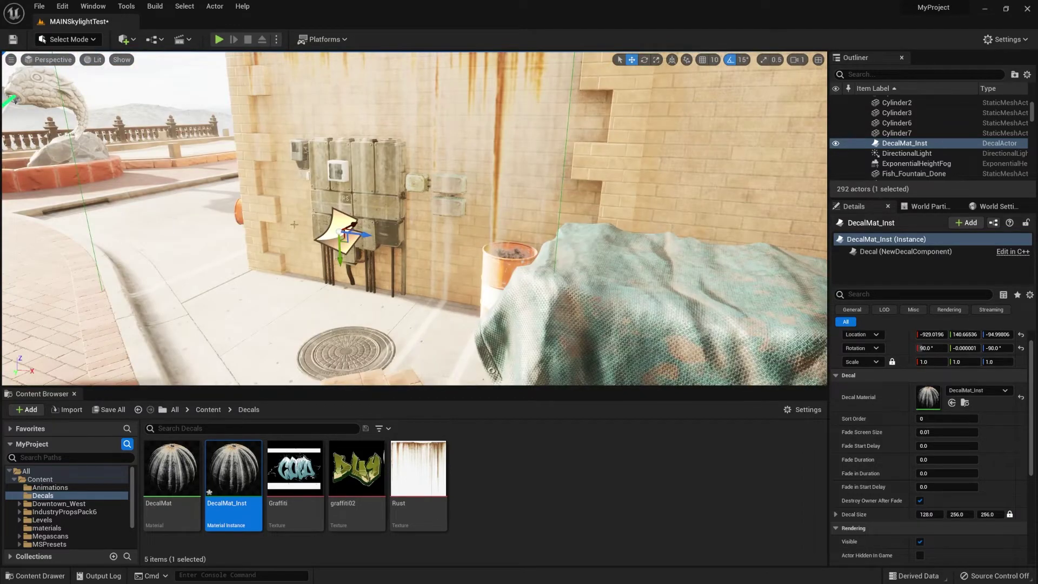
pyautogui.press('w')
pyautogui.moveTo(380, 165); pyautogui.dragTo(370, 149, button='right')
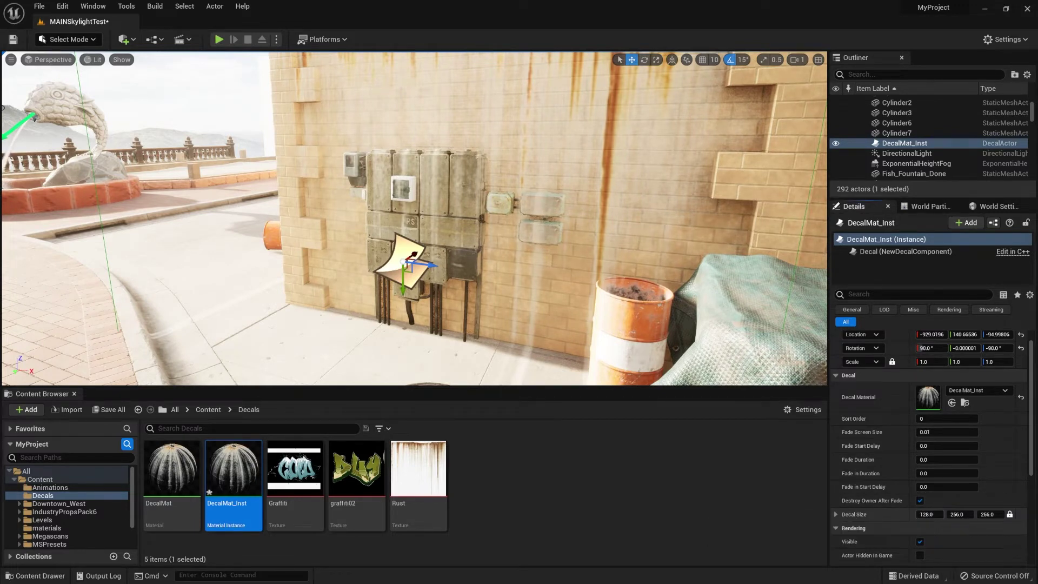
# Step: Reduce the decal size to about 34 × 69 × 69 and move the decal onto the small wall boxes near the barrel
pyautogui.moveTo(928, 514); pyautogui.dragTo(884, 514)
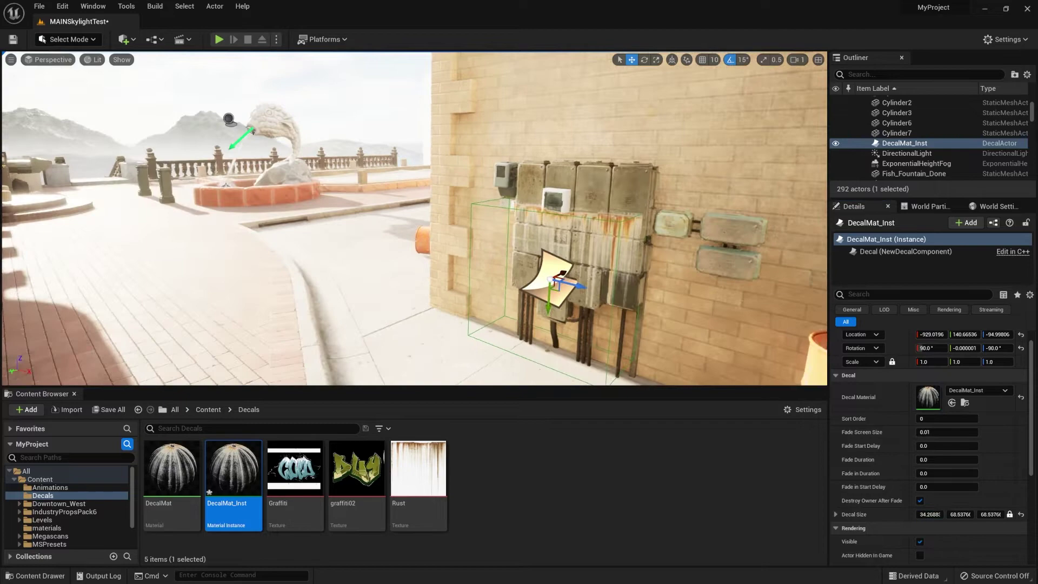
pyautogui.press('f')
pyautogui.moveTo(361, 169); pyautogui.dragTo(622, 210)
pyautogui.press('f')
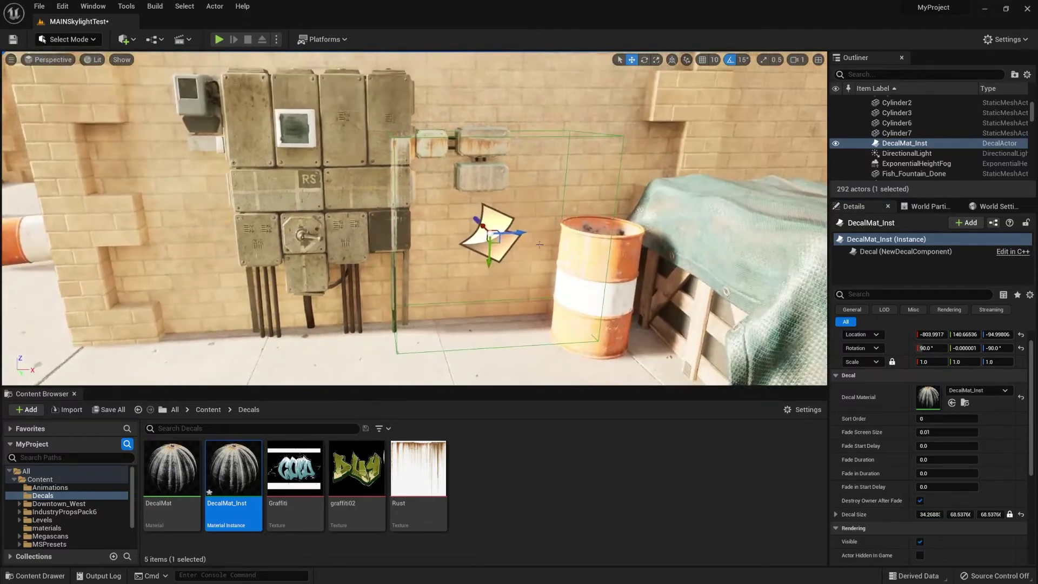
pyautogui.moveTo(454, 249); pyautogui.dragTo(541, 257, button='right')
pyautogui.moveTo(340, 284); pyautogui.dragTo(301, 269)
pyautogui.moveTo(324, 259); pyautogui.dragTo(243, 263, button='right')
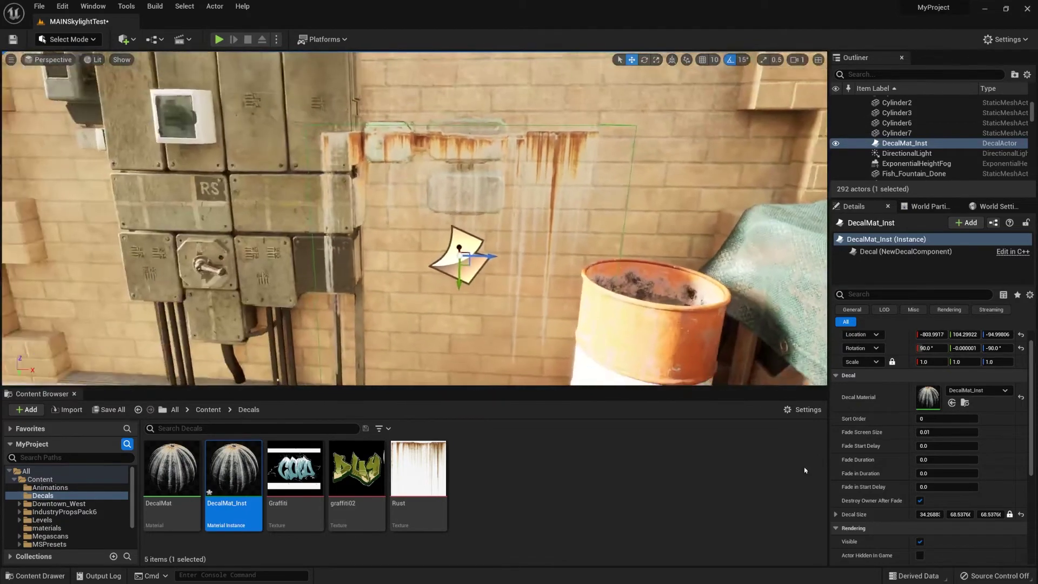
# Step: Shrink the decal size to about 10 × 21 × 21 and align it with the bottom edge of the lower small electrical box
pyautogui.moveTo(960, 514); pyautogui.dragTo(933, 514)
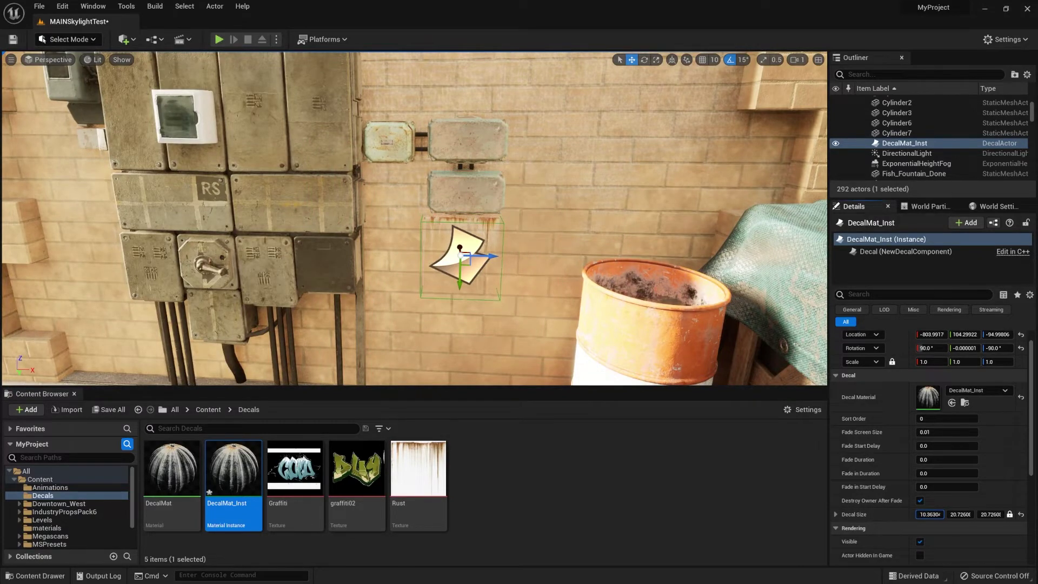
pyautogui.moveTo(568, 260); pyautogui.dragTo(605, 302, button='right')
pyautogui.moveTo(459, 224); pyautogui.dragTo(417, 200, button='right')
pyautogui.moveTo(406, 365); pyautogui.dragTo(413, 342)
pyautogui.moveTo(419, 323); pyautogui.dragTo(535, 331, button='right')
pyautogui.moveTo(338, 219); pyautogui.dragTo(367, 212, button='right')
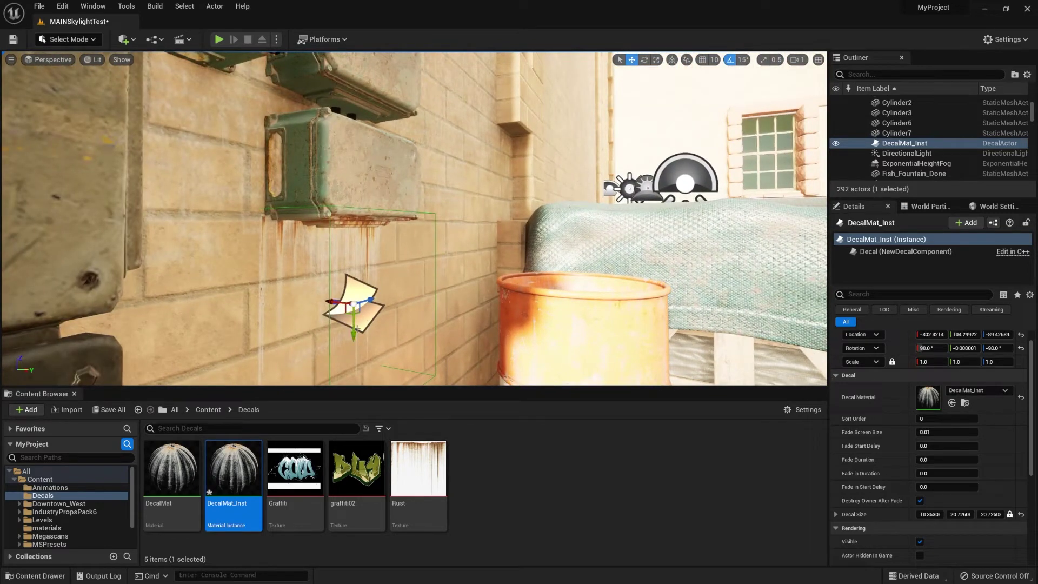
pyautogui.moveTo(357, 328); pyautogui.dragTo(352, 315)
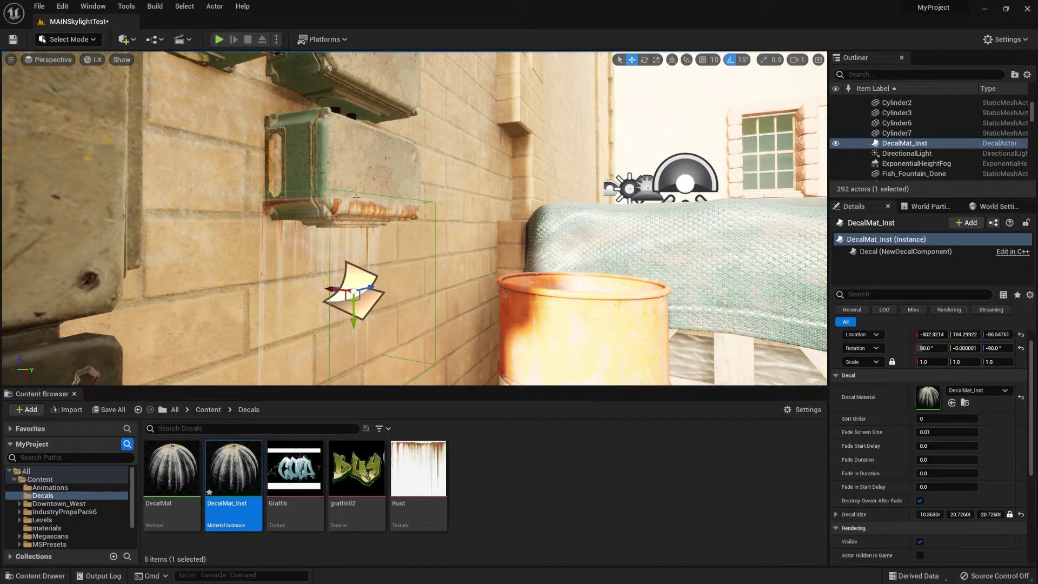
pyautogui.moveTo(373, 215); pyautogui.dragTo(354, 213, button='right')
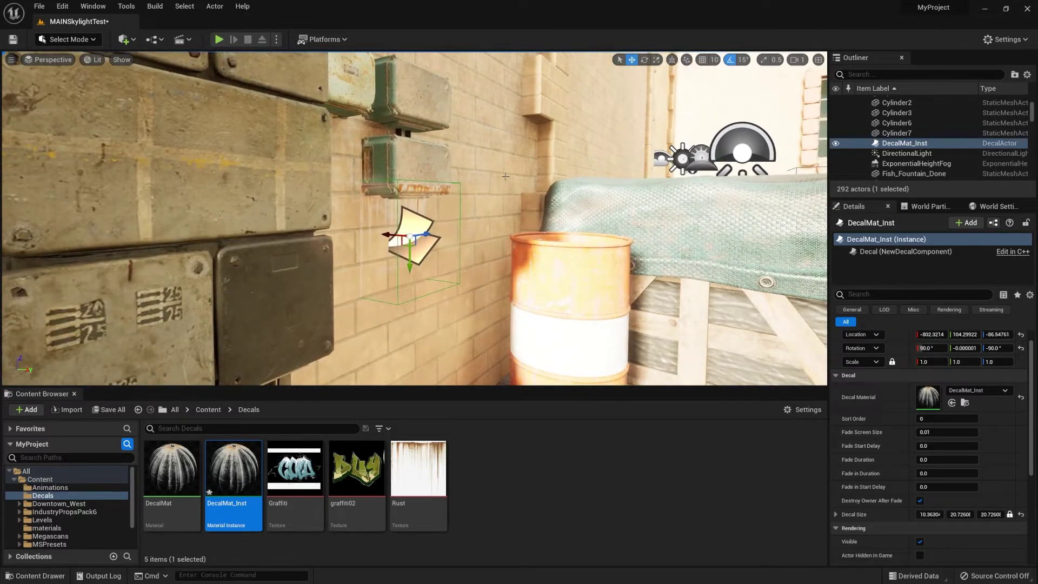
# Step: Push the decal deeper into the wall behind the electrical box, to a Y location of about 91
pyautogui.moveTo(413, 220); pyautogui.dragTo(403, 227, button='right')
pyautogui.moveTo(360, 251); pyautogui.dragTo(306, 238)
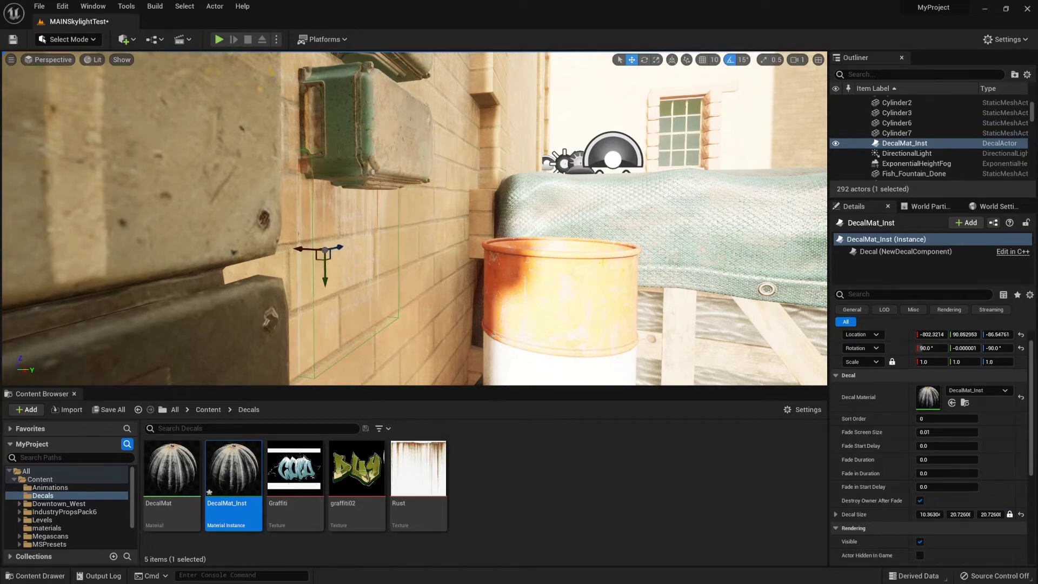
pyautogui.press('d')
pyautogui.moveTo(380, 187); pyautogui.dragTo(184, 178, button='right')
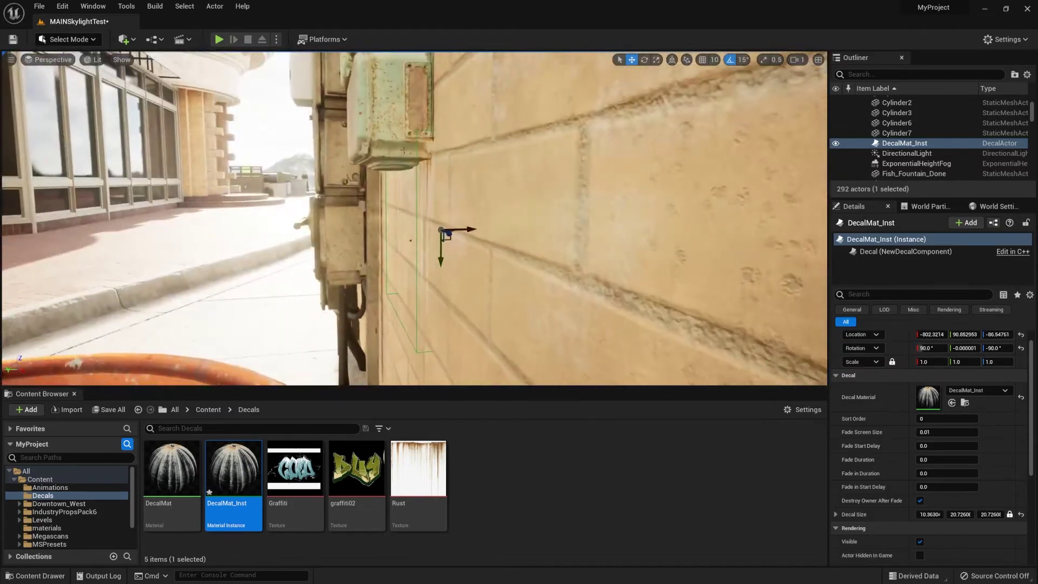
pyautogui.moveTo(403, 151); pyautogui.dragTo(313, 269, button='right')
# Step: Pull the decal out from the wall so it covers the box's front, at a Y location of about 108
pyautogui.moveTo(361, 262); pyautogui.dragTo(385, 265)
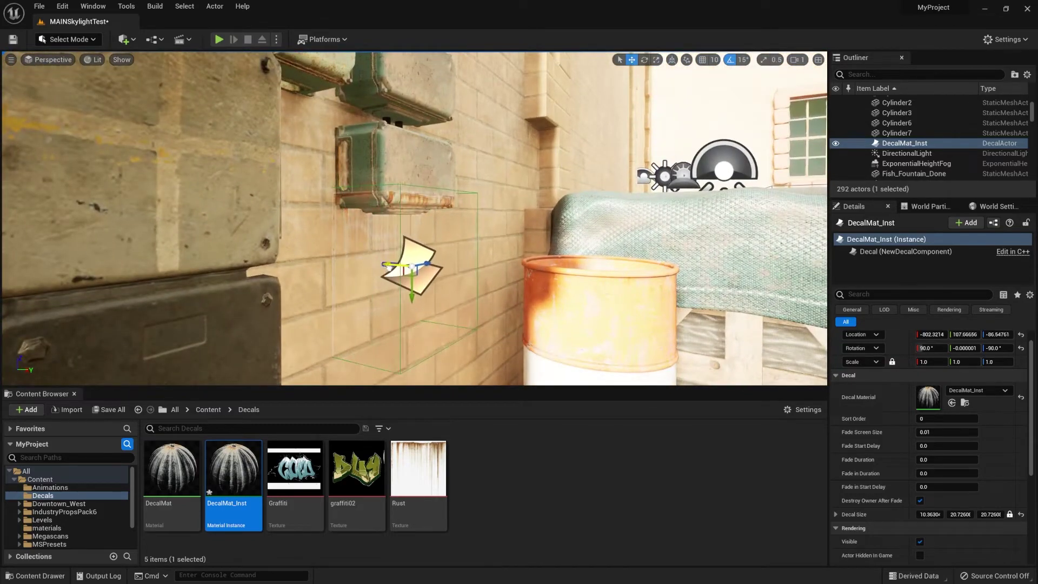
pyautogui.moveTo(419, 164); pyautogui.dragTo(422, 197, button='right')
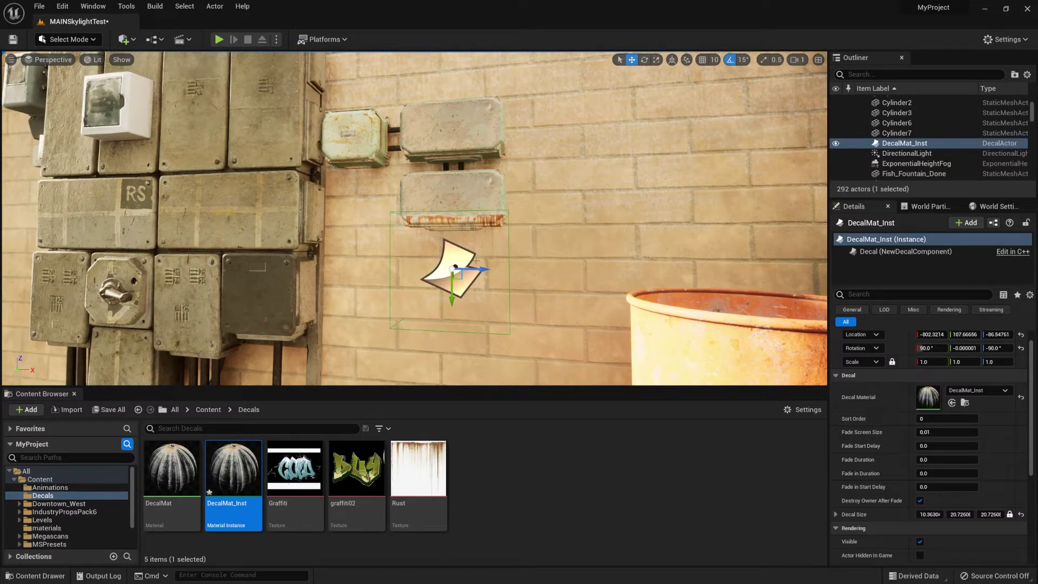
pyautogui.moveTo(330, 188); pyautogui.dragTo(427, 189, button='right')
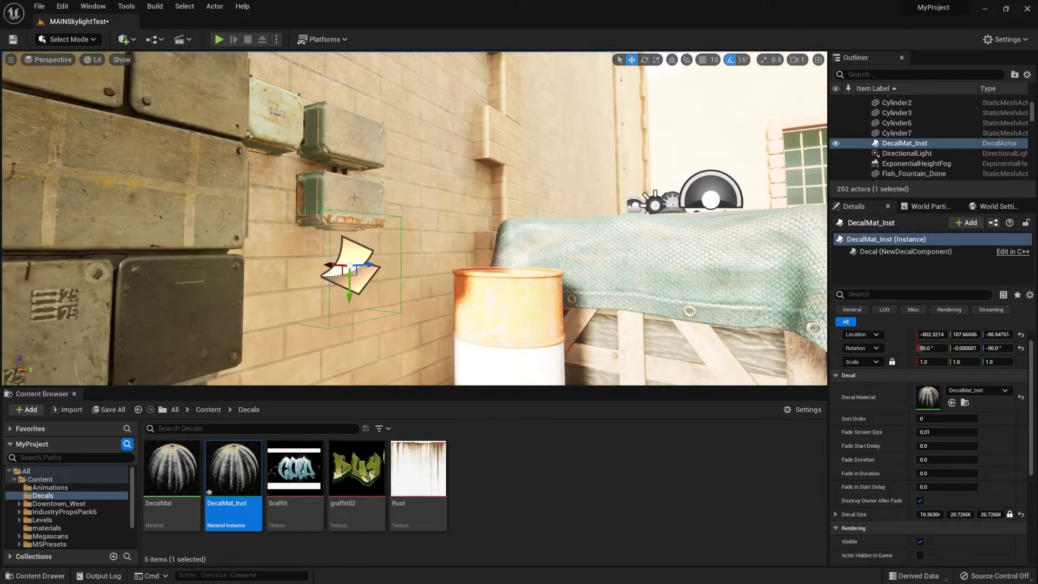
# Step: Select the lower small electrical box, filter its properties by "decal", and turn off Receives Decals
pyautogui.click(354, 198)
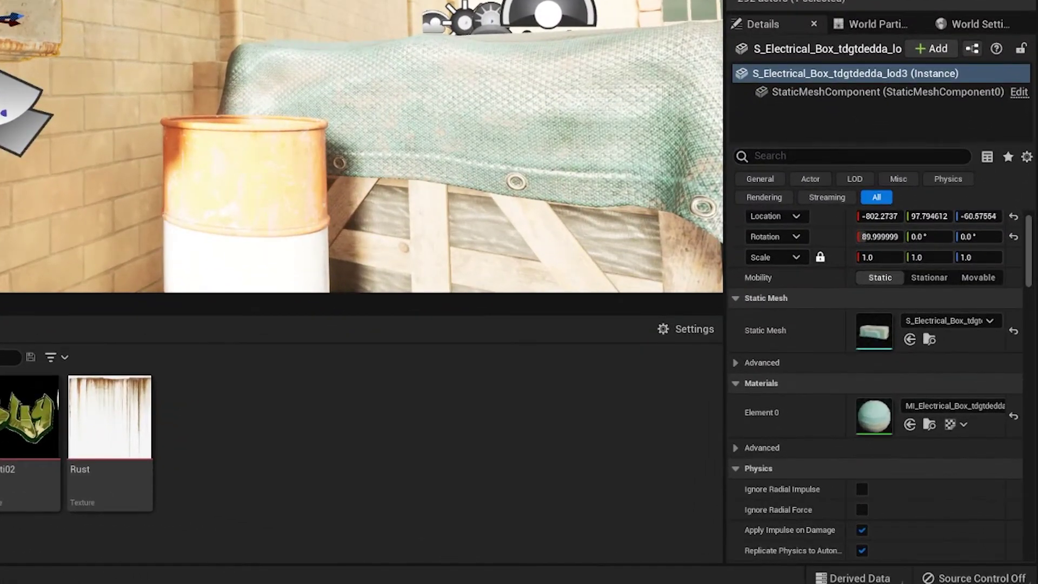
pyautogui.click(854, 157)
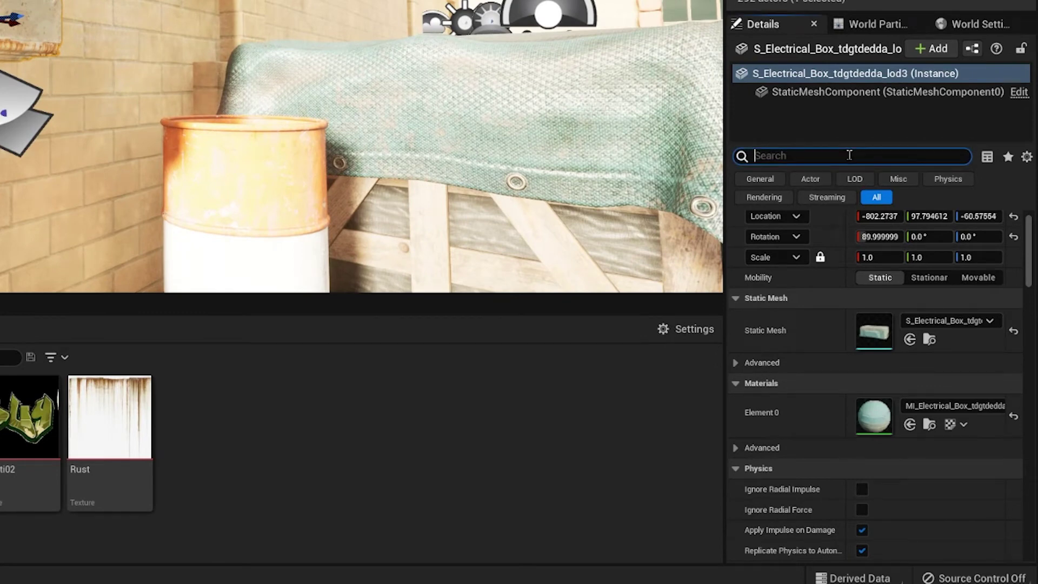
pyautogui.write('decal')
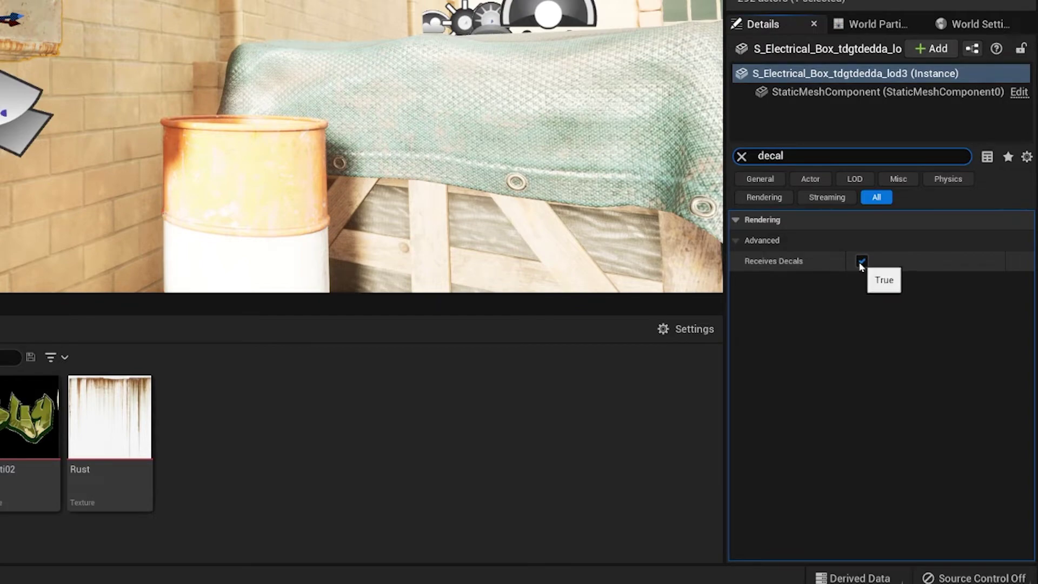
pyautogui.moveTo(668, 187); pyautogui.dragTo(630, 186, button='right')
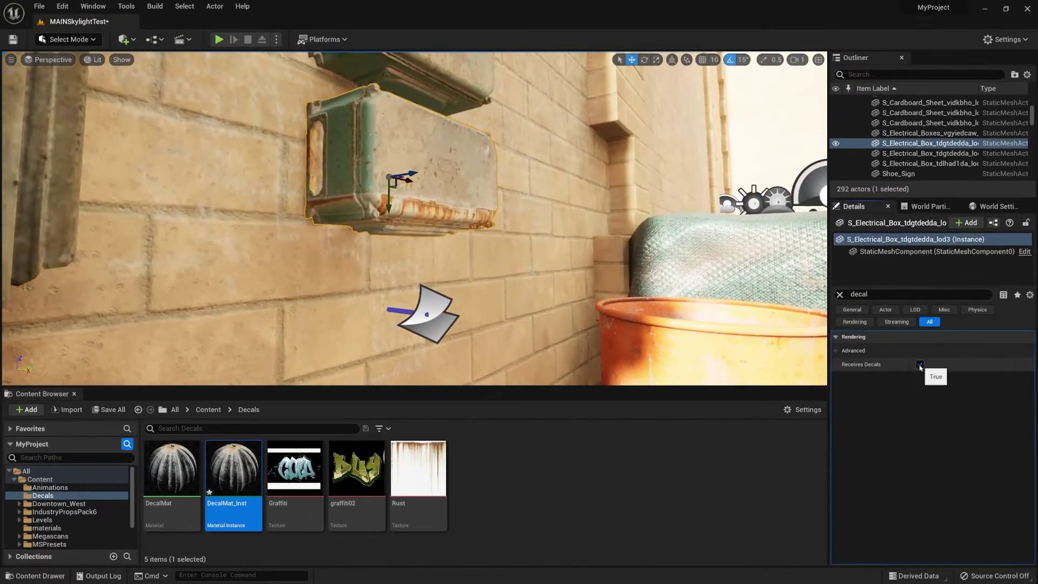
pyautogui.click(902, 338)
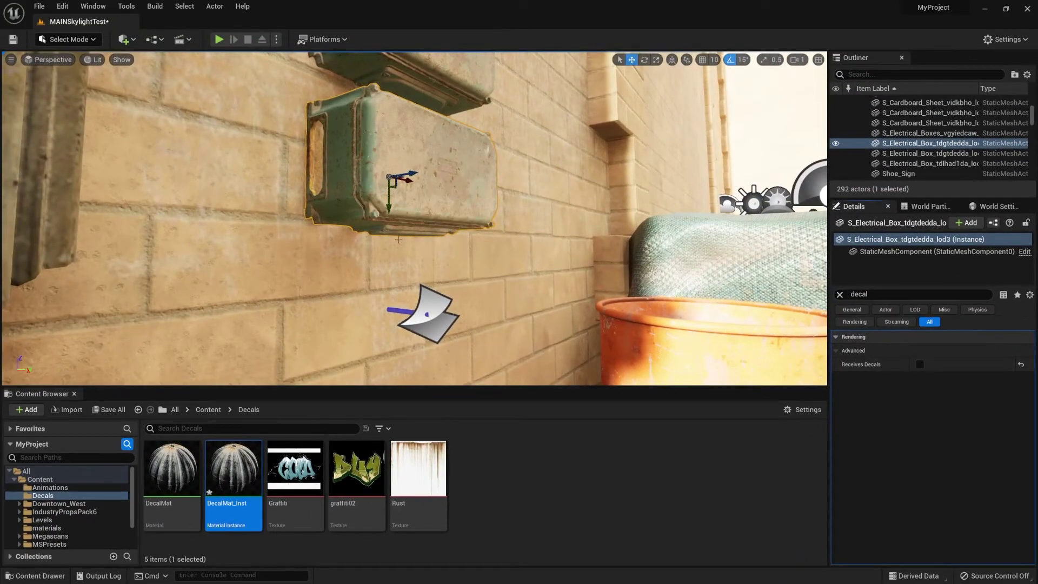
# Step: Select the rust decal, move it back toward the wall, and line it up sideways beneath the lower small electrical box
pyautogui.moveTo(489, 231)
pyautogui.mouseDown(button='right')
pyautogui.moveTo(476, 232)
pyautogui.moveTo(489, 231)
pyautogui.mouseUp(button='right')
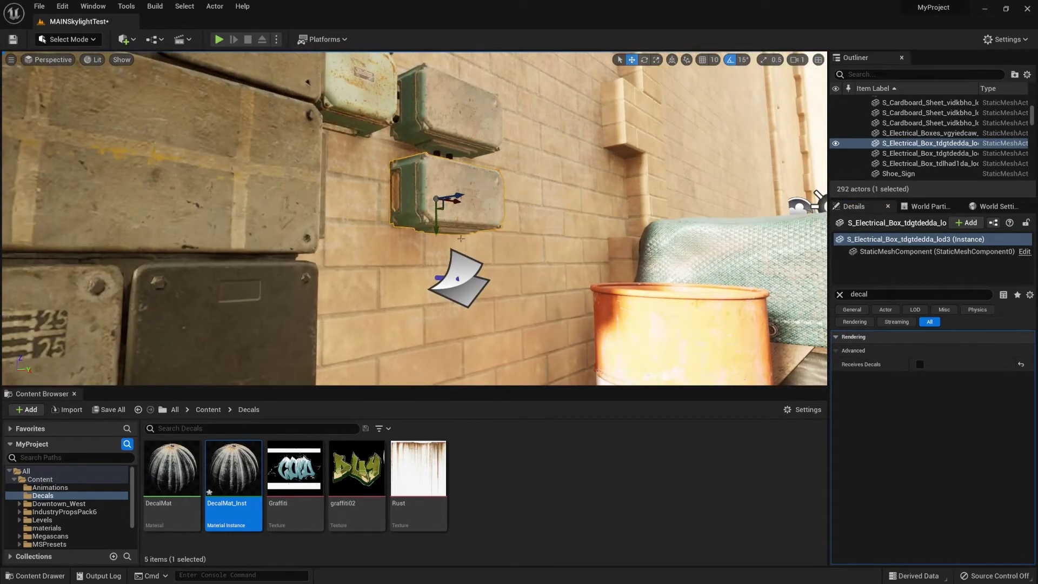
pyautogui.click(464, 276)
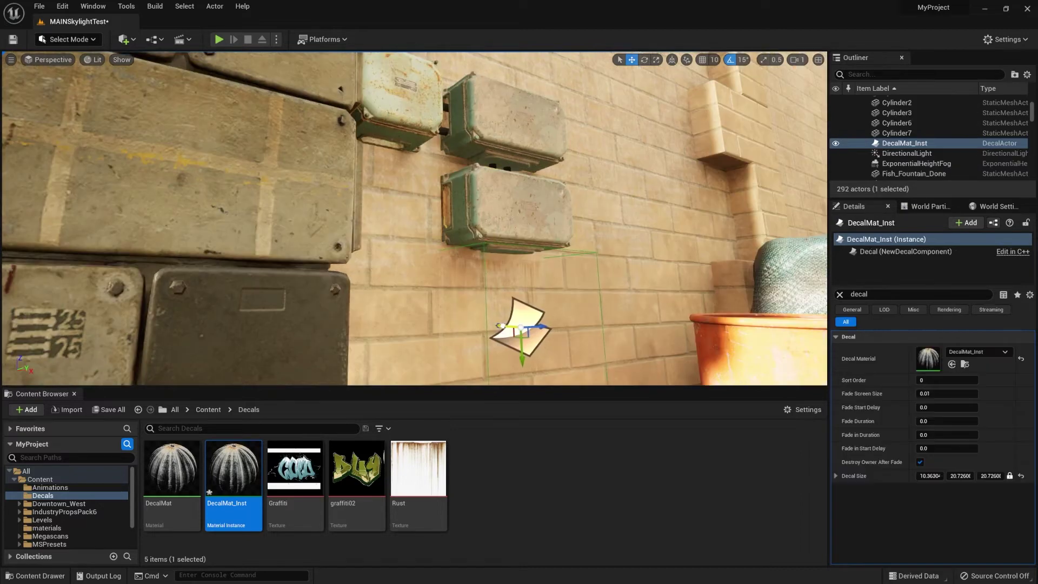
pyautogui.moveTo(506, 331)
pyautogui.mouseDown()
pyautogui.moveTo(491, 329)
pyautogui.moveTo(503, 345)
pyautogui.moveTo(498, 337)
pyautogui.mouseUp()
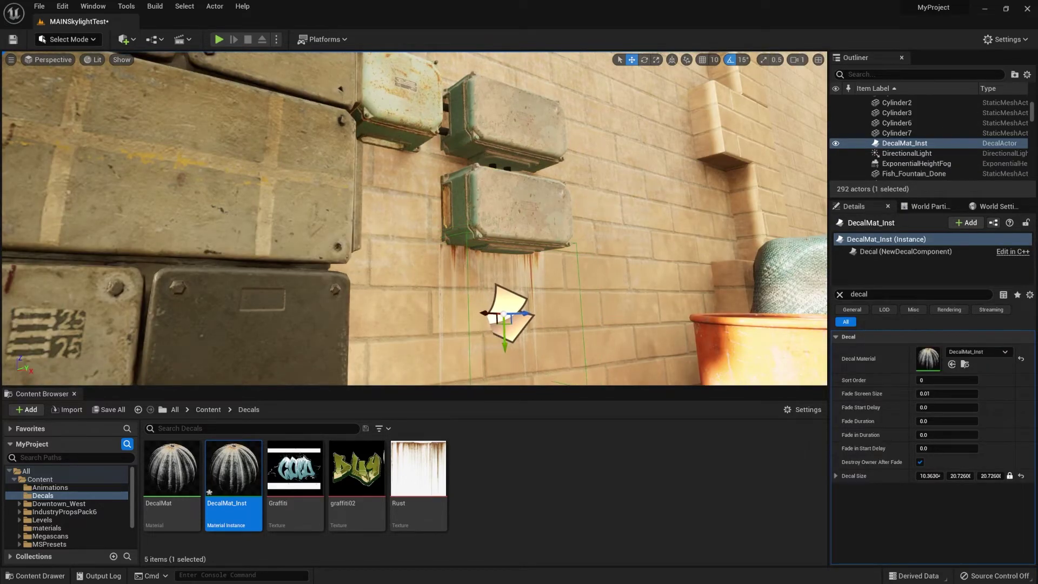
pyautogui.moveTo(498, 337); pyautogui.dragTo(406, 338, button='right')
pyautogui.moveTo(436, 222)
pyautogui.mouseDown(button='right')
pyautogui.moveTo(468, 226)
pyautogui.moveTo(436, 223)
pyautogui.mouseUp(button='right')
pyautogui.moveTo(533, 281); pyautogui.dragTo(536, 282)
pyautogui.press('f')
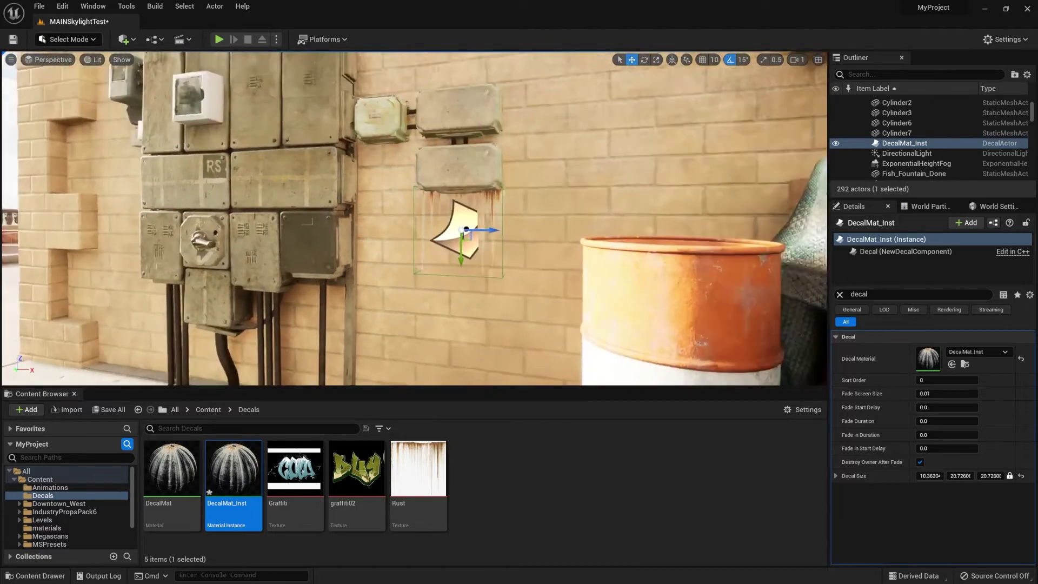
# Step: Shrink the rust decal to about 9.5 × 19 × 19 and raise it to meet the lower small box's bottom edge
pyautogui.moveTo(931, 476); pyautogui.dragTo(916, 475)
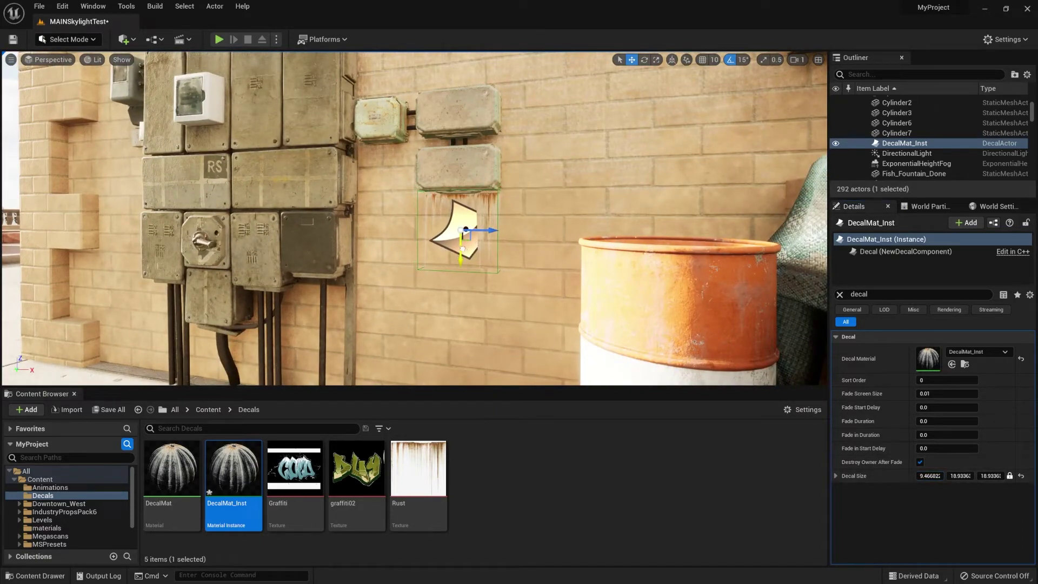
pyautogui.moveTo(462, 248); pyautogui.dragTo(460, 244)
pyautogui.moveTo(474, 238); pyautogui.dragTo(457, 254, button='right')
pyautogui.moveTo(519, 232); pyautogui.dragTo(475, 231, button='right')
pyautogui.hotkey('ctrl', 'z')
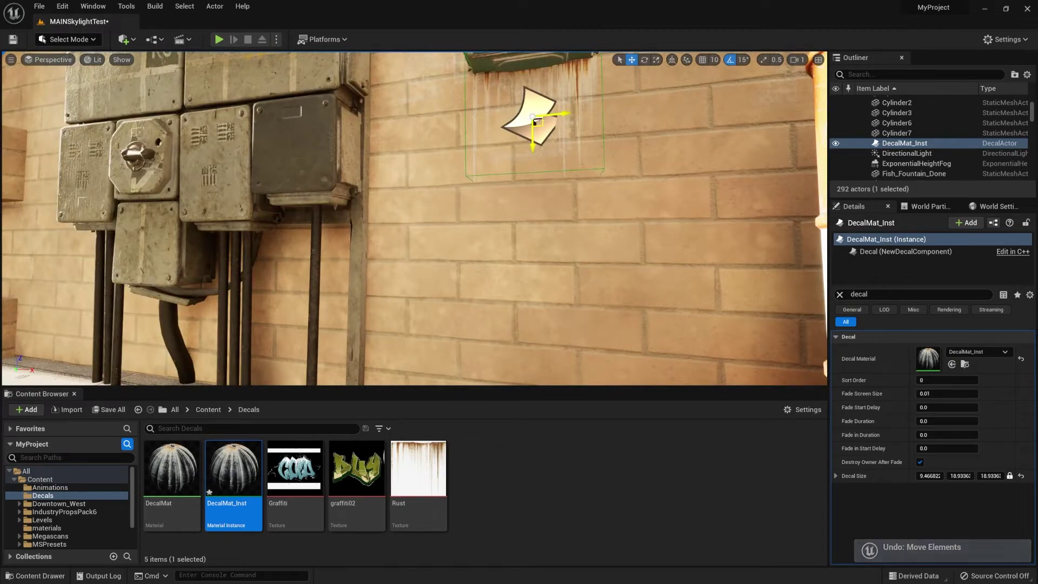
pyautogui.moveTo(538, 121); pyautogui.dragTo(489, 157)
pyautogui.hotkey('ctrl', 'z')
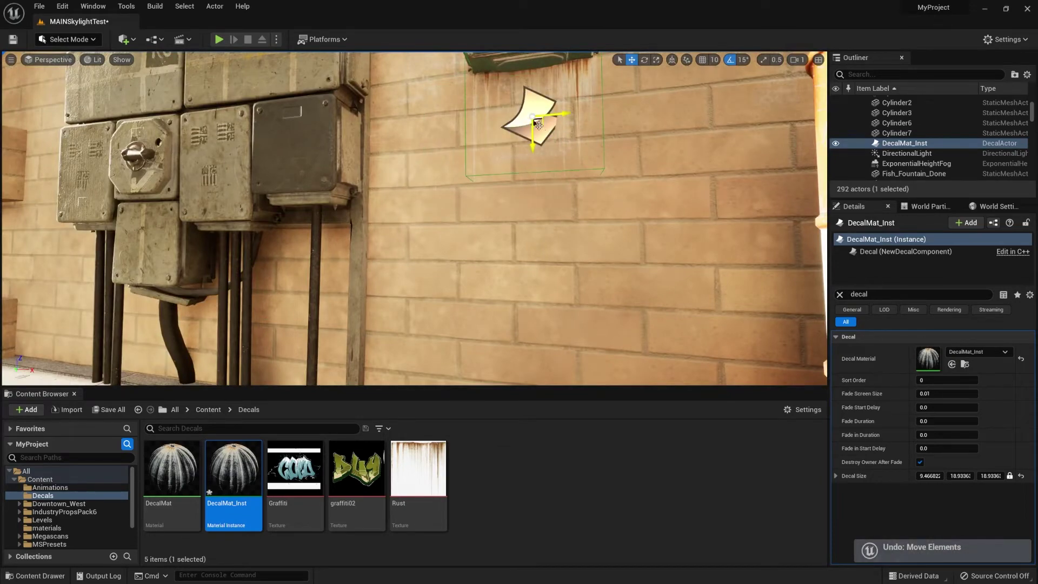
# Step: Duplicate the rust decal and place the copy on the wall beneath the large electrical cabinet, around its pipes
pyautogui.keyDown('alt'); pyautogui.moveTo(538, 125); pyautogui.dragTo(311, 277); pyautogui.keyUp('alt')
pyautogui.moveTo(311, 277); pyautogui.dragTo(357, 273, button='right')
pyautogui.moveTo(339, 152); pyautogui.dragTo(361, 142, button='right')
pyautogui.moveTo(345, 180); pyautogui.dragTo(351, 180, button='right')
pyautogui.click(344, 180)
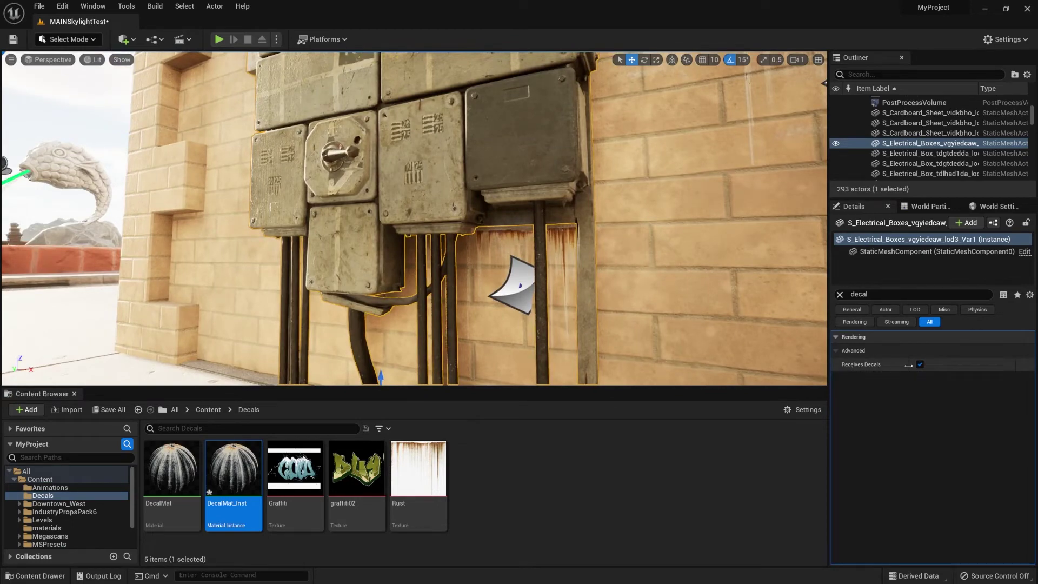
# Step: Select the duplicated rust decal under the large electrical cabinet and push it deeper into the wall behind the pipes
pyautogui.moveTo(584, 254); pyautogui.dragTo(665, 265, button='right')
pyautogui.press('w')
pyautogui.click(425, 262)
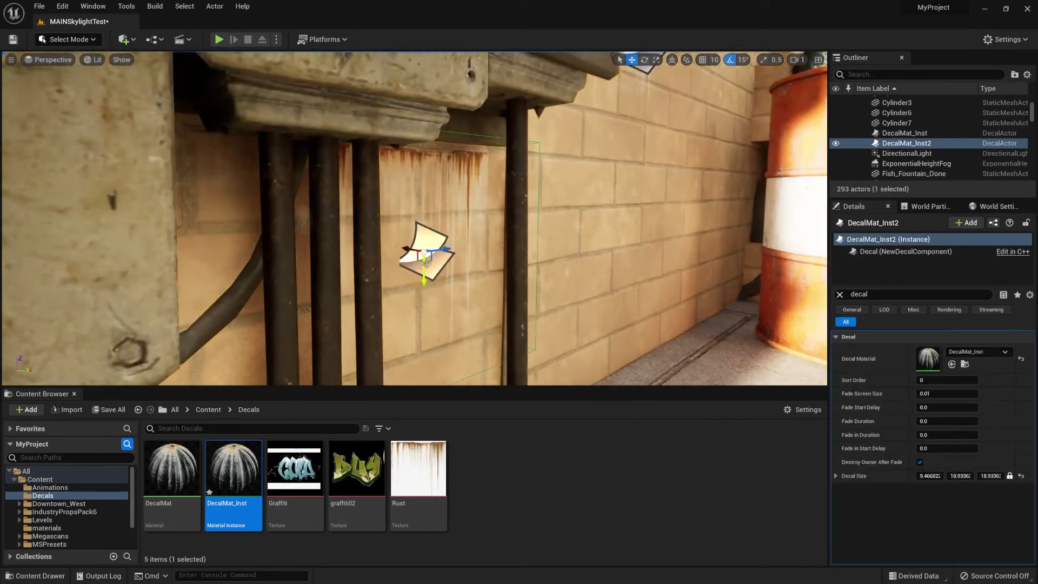
pyautogui.moveTo(406, 249)
pyautogui.mouseDown()
pyautogui.moveTo(391, 246)
pyautogui.moveTo(399, 256)
pyautogui.mouseUp()
pyautogui.press('w')
pyautogui.moveTo(416, 249)
pyautogui.mouseDown(button='right')
pyautogui.moveTo(449, 250)
pyautogui.moveTo(405, 247)
pyautogui.mouseUp(button='right')
pyautogui.moveTo(437, 238); pyautogui.dragTo(425, 235)
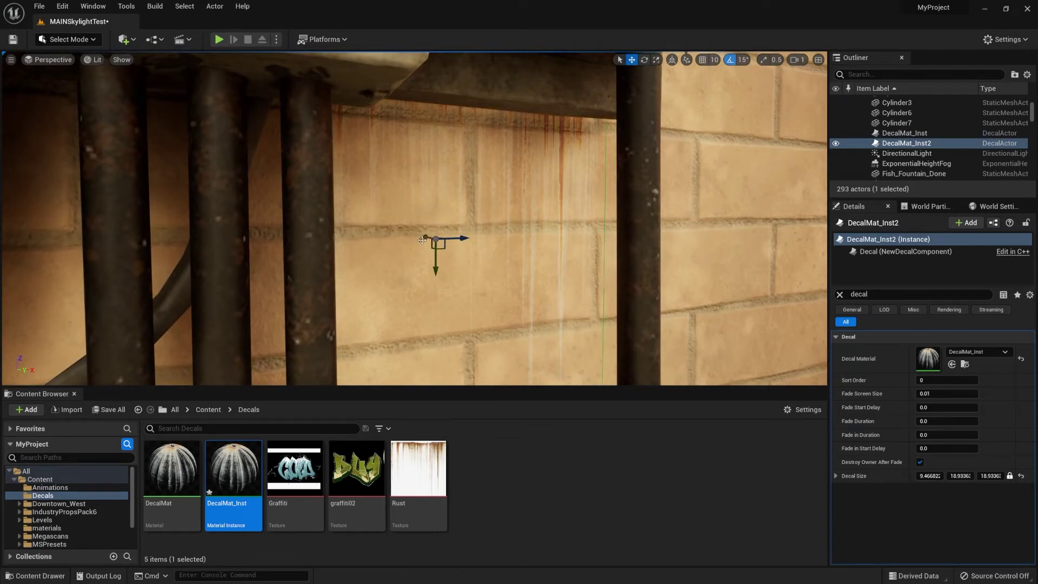
pyautogui.moveTo(425, 235)
pyautogui.mouseDown()
pyautogui.moveTo(439, 250)
pyautogui.moveTo(424, 238)
pyautogui.mouseUp()
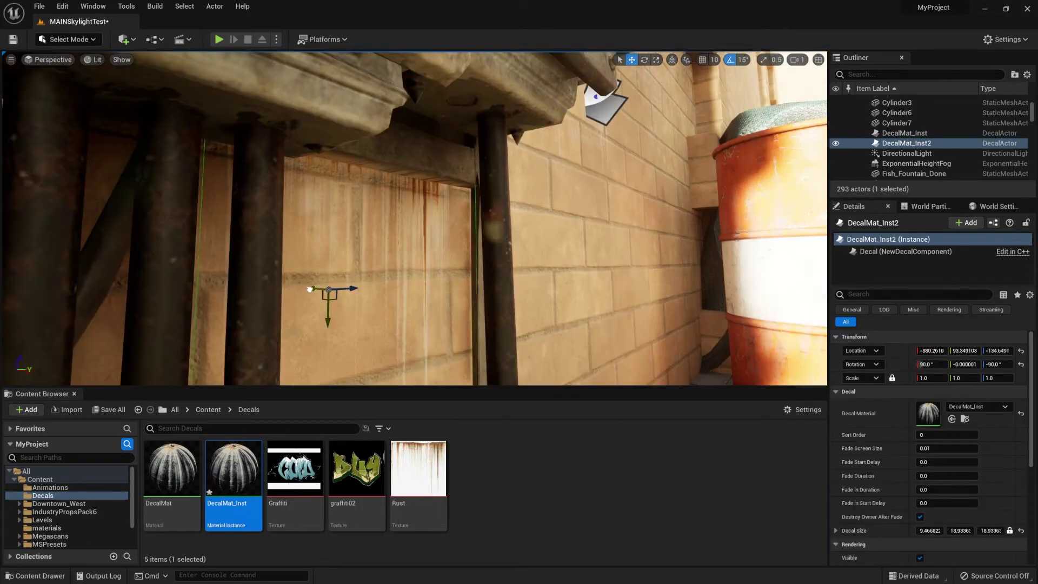
pyautogui.moveTo(317, 292)
pyautogui.mouseDown()
pyautogui.moveTo(292, 287)
pyautogui.moveTo(319, 286)
pyautogui.mouseUp()
pyautogui.press('s')
pyautogui.moveTo(329, 266)
pyautogui.mouseDown(button='right')
pyautogui.moveTo(327, 282)
pyautogui.moveTo(329, 266)
pyautogui.mouseUp(button='right')
# Step: Select the large electrical cabinet, filter its properties by "deca", and turn off Receives Decals
pyautogui.click(435, 141)
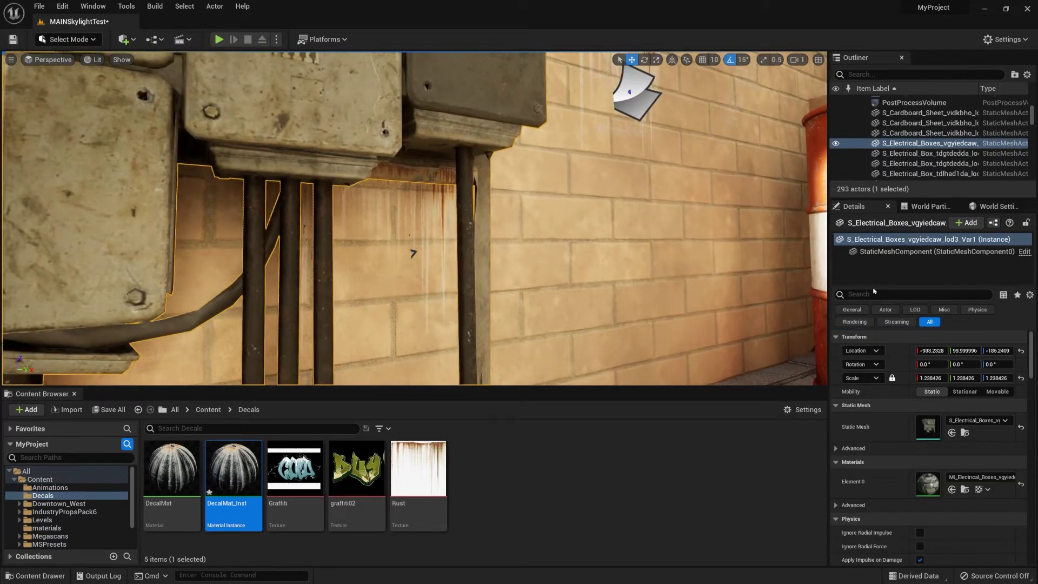
pyautogui.write('deca')
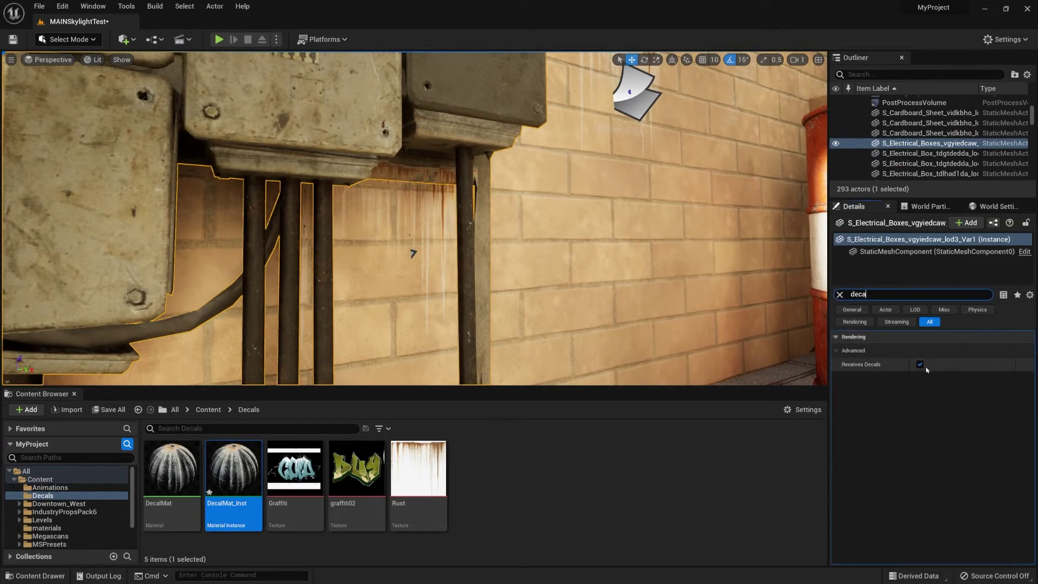
pyautogui.click(919, 364)
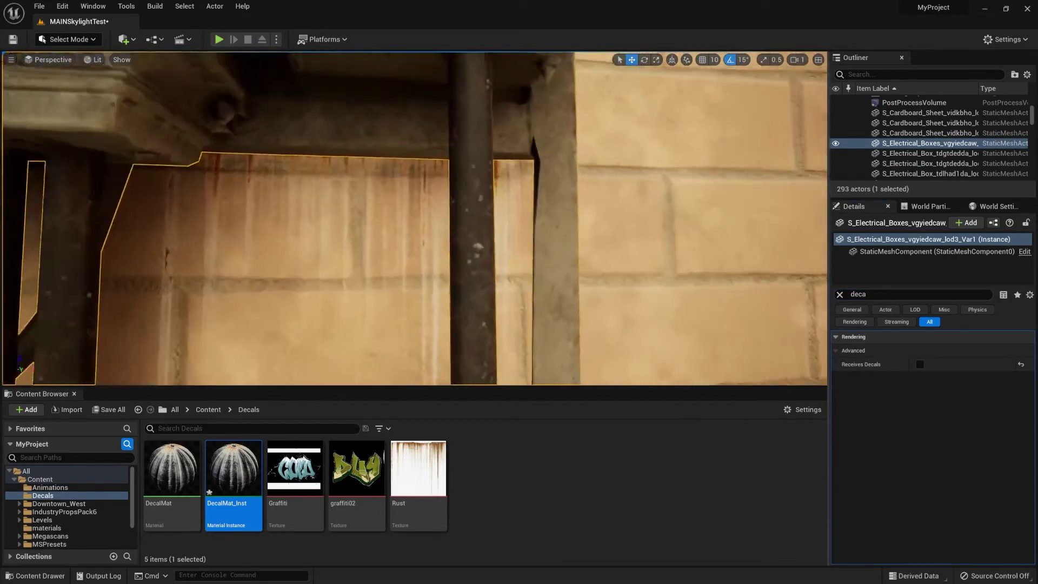
pyautogui.press('s')
pyautogui.moveTo(432, 257)
pyautogui.mouseDown(button='right')
pyautogui.moveTo(432, 270)
pyautogui.moveTo(410, 257)
pyautogui.moveTo(432, 257)
pyautogui.mouseUp(button='right')
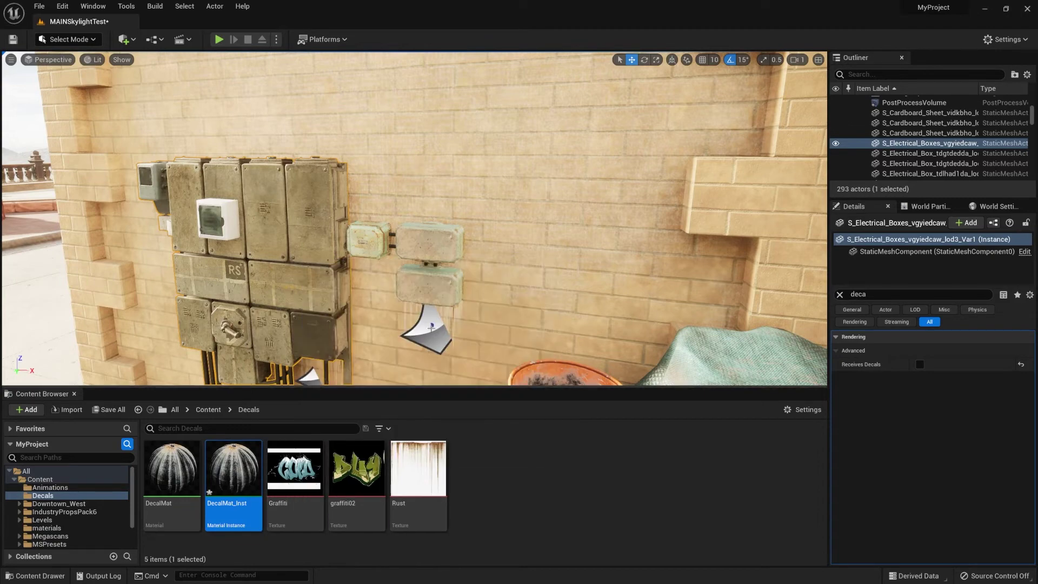
# Step: Duplicate the rust decal below the small electrical boxes onto the bare brick wall above them
pyautogui.moveTo(432, 326)
pyautogui.mouseDown(button='right')
pyautogui.moveTo(481, 327)
pyautogui.moveTo(432, 326)
pyautogui.mouseUp(button='right')
pyautogui.click(489, 301)
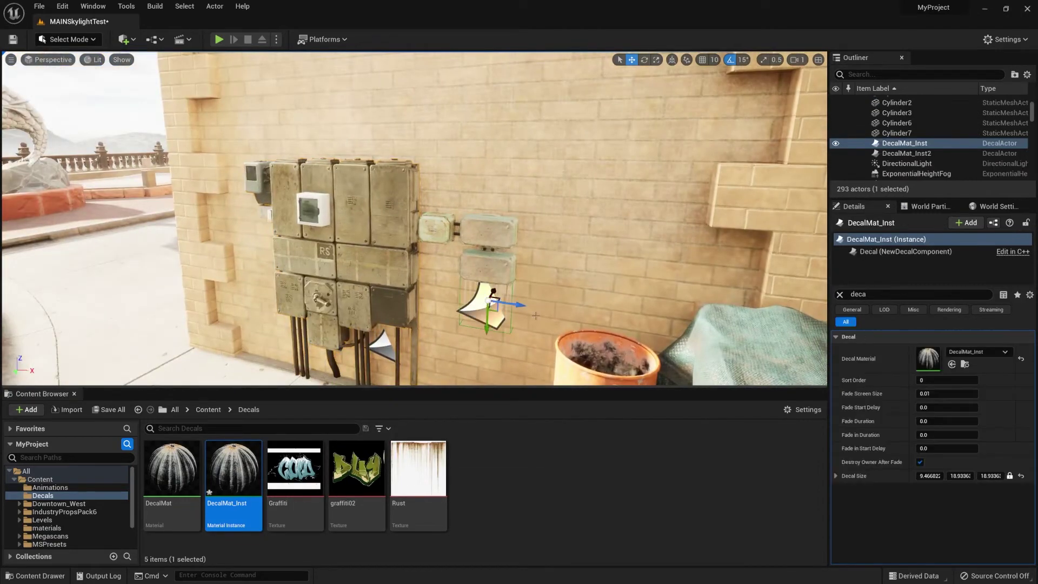
pyautogui.keyDown('alt'); pyautogui.moveTo(502, 313); pyautogui.dragTo(550, 151); pyautogui.keyUp('alt')
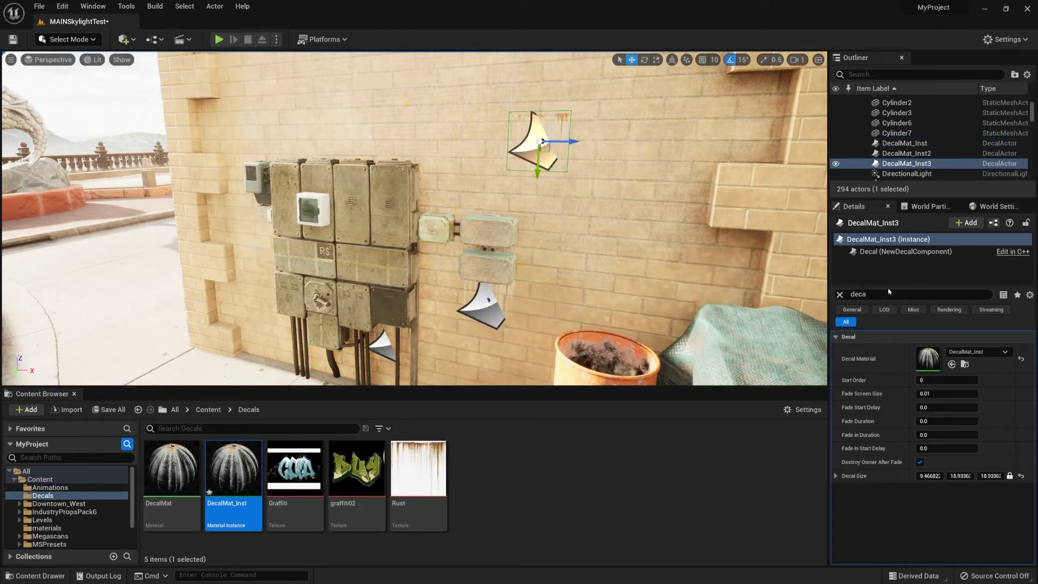
# Step: Clear the property filter and enlarge the new wall decal to about 33 × 67 × 67
pyautogui.click(840, 294)
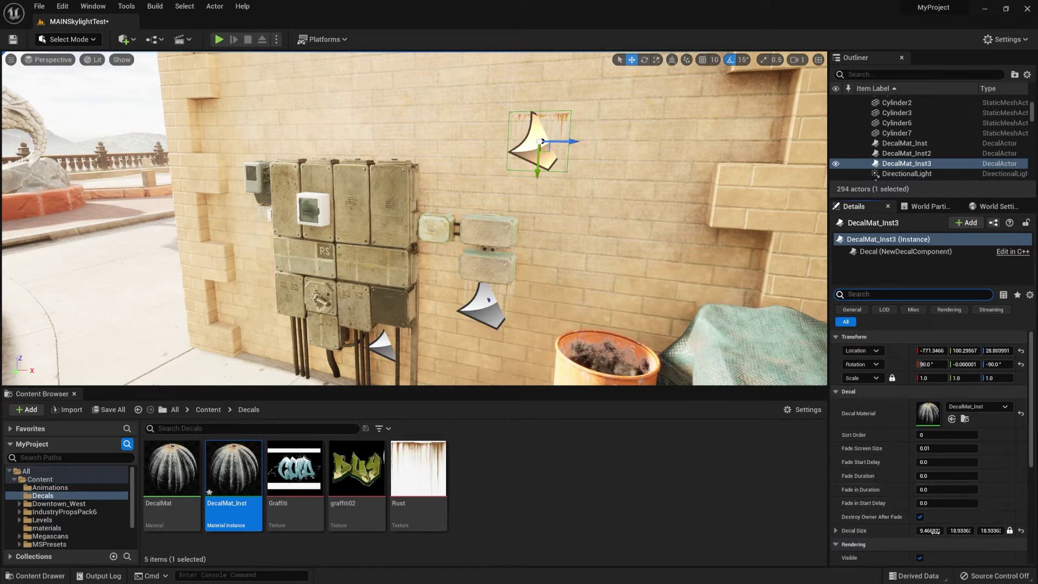
pyautogui.moveTo(923, 531); pyautogui.dragTo(952, 531)
pyautogui.moveTo(611, 243); pyautogui.dragTo(659, 219, button='right')
pyautogui.press('s')
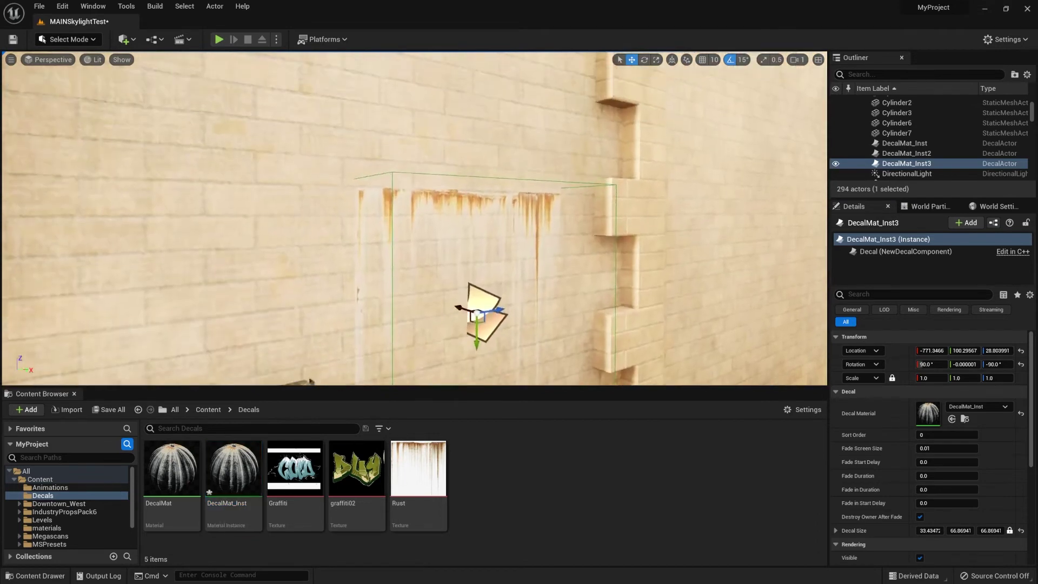
pyautogui.moveTo(659, 219); pyautogui.dragTo(681, 218, button='right')
pyautogui.press('s')
# Step: Duplicate the DecalMat_Inst material instance, open the copy, and set its Decal_img texture to Graffiti
pyautogui.click(227, 476)
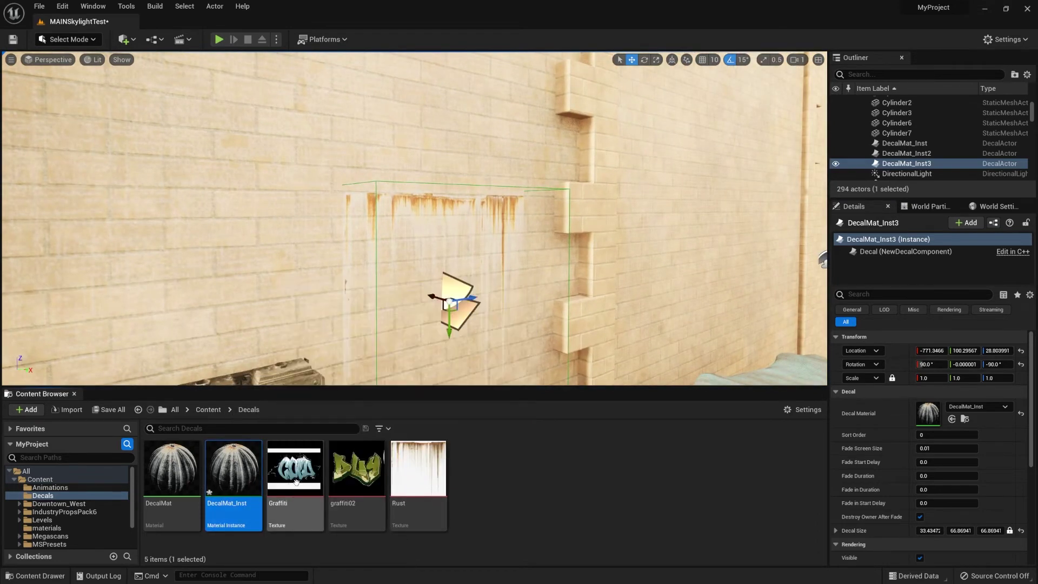
pyautogui.hotkey('ctrl', 'c')
pyautogui.hotkey('ctrl', 'v')
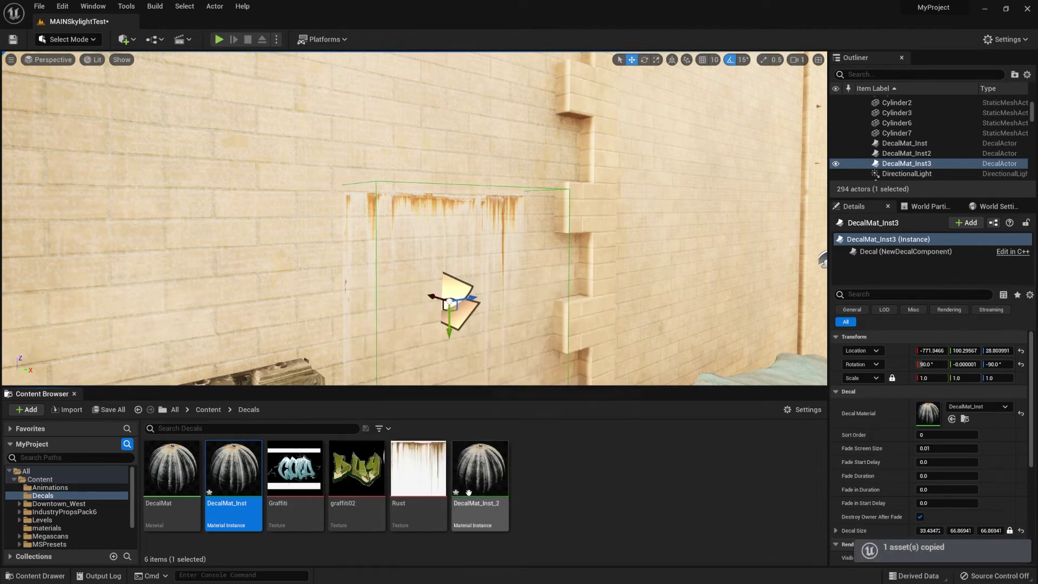
pyautogui.doubleClick(478, 467)
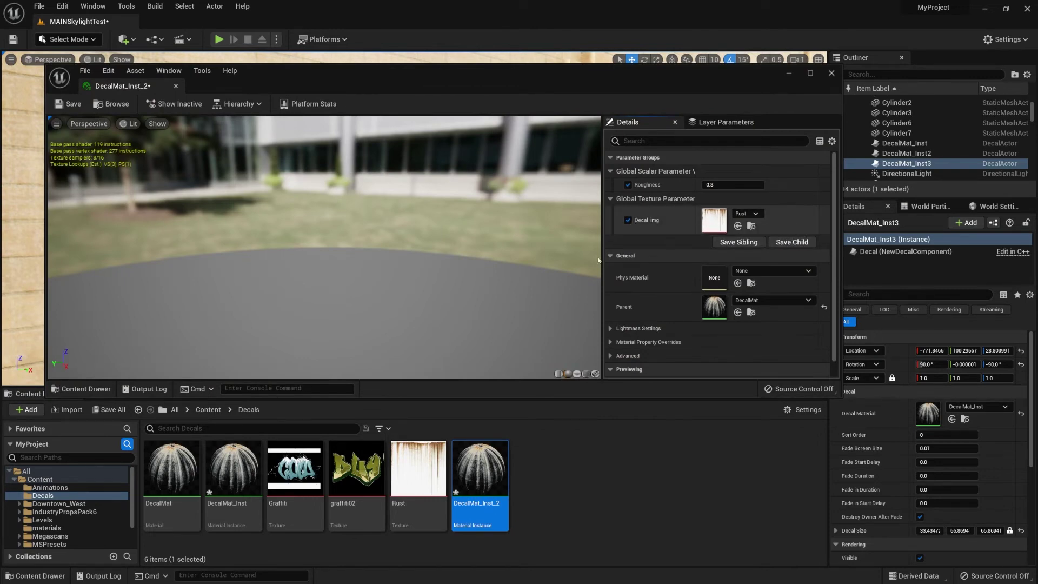
pyautogui.moveTo(294, 469); pyautogui.dragTo(702, 227)
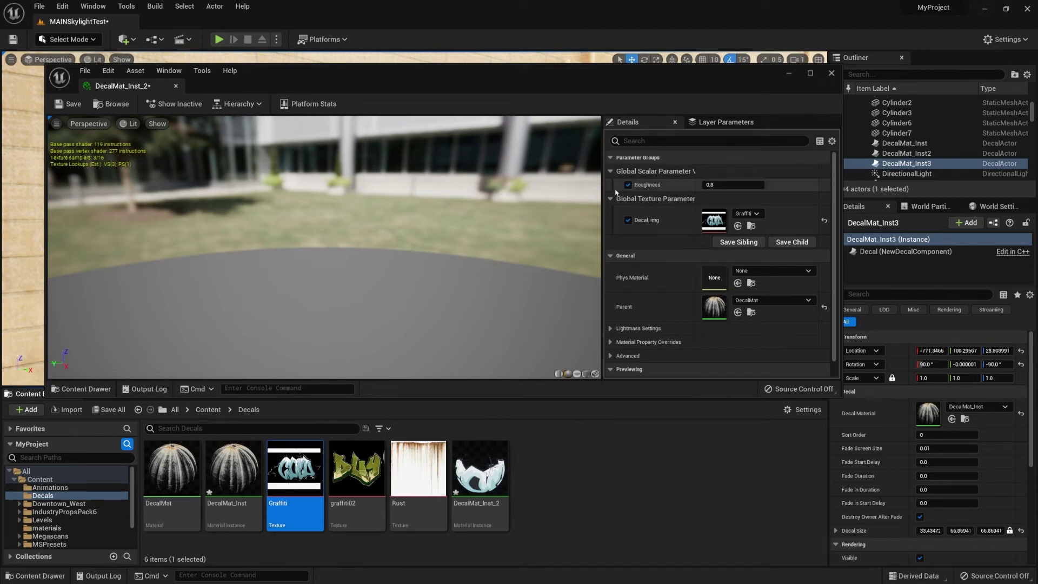
# Step: Set the graffiti material instance's Roughness to 0.6, save it, and close its editor
pyautogui.click(722, 185)
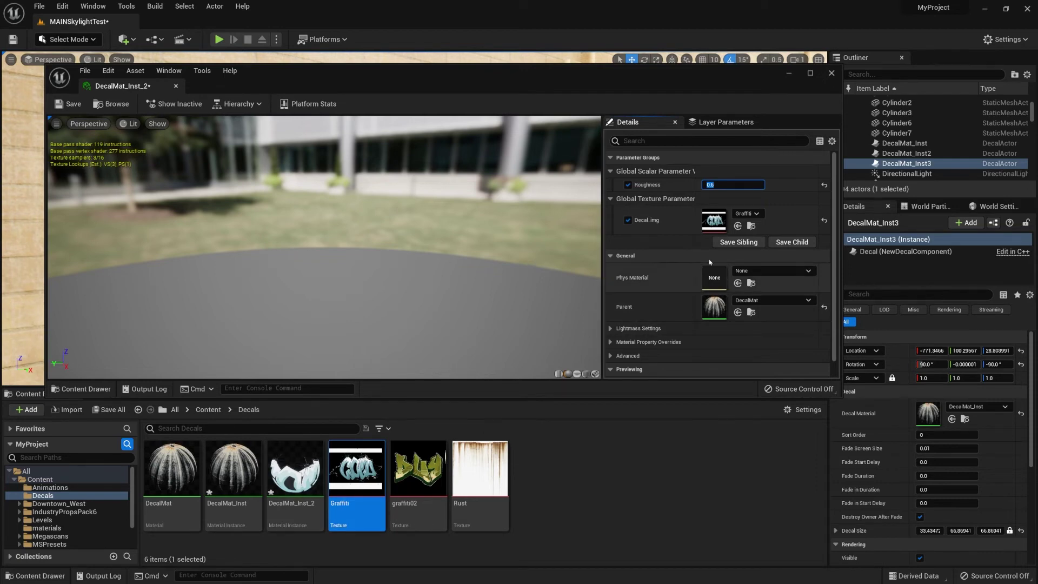
pyautogui.moveTo(698, 84); pyautogui.dragTo(682, 77)
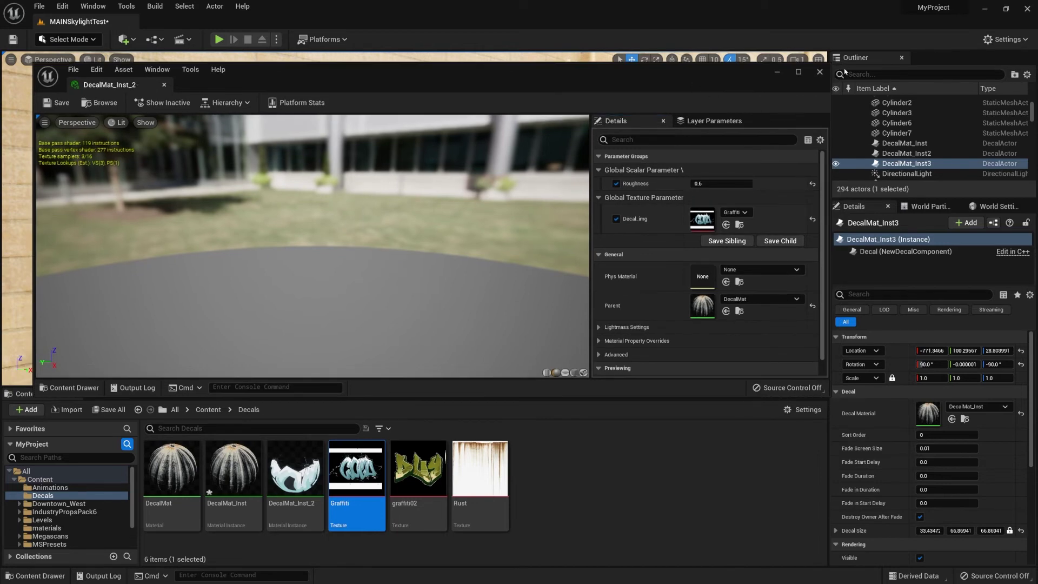
pyautogui.click(819, 72)
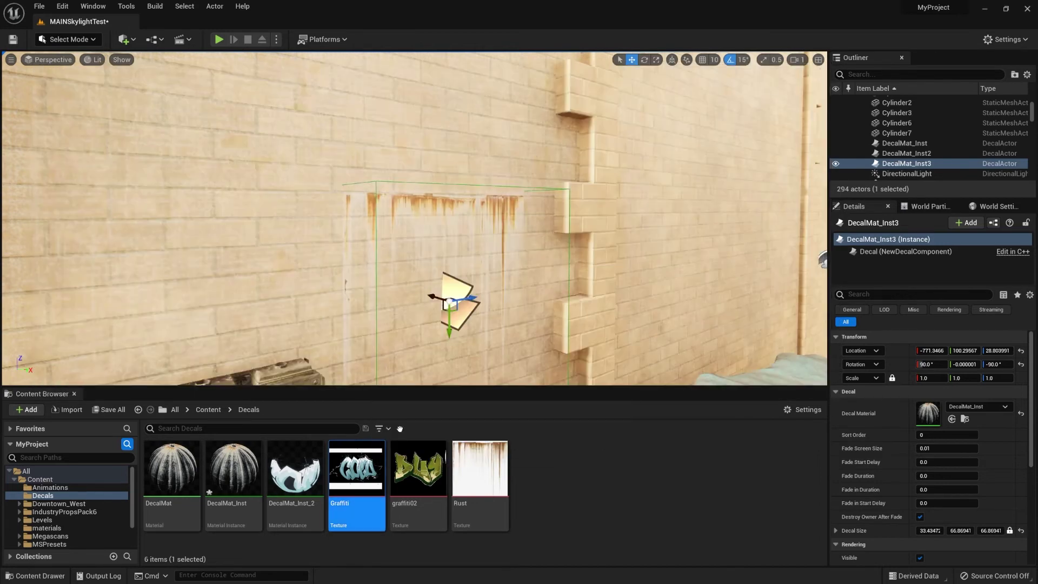
# Step: Assign DecalMat_Inst_2 as the large wall decal's material and raise the decal to a Z location of about 42
pyautogui.moveTo(460, 298); pyautogui.dragTo(485, 297, button='right')
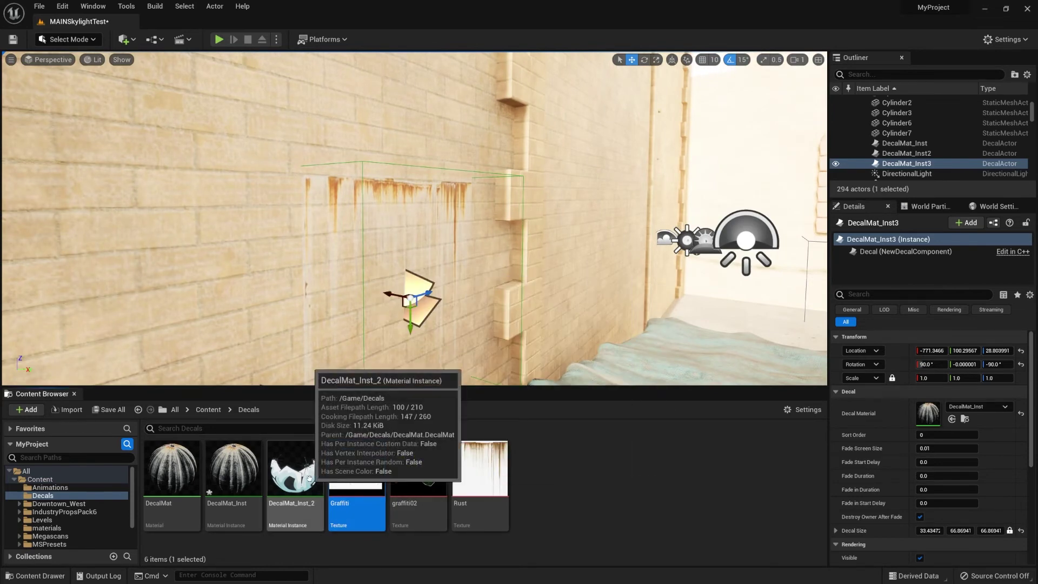
pyautogui.moveTo(303, 475); pyautogui.dragTo(927, 413)
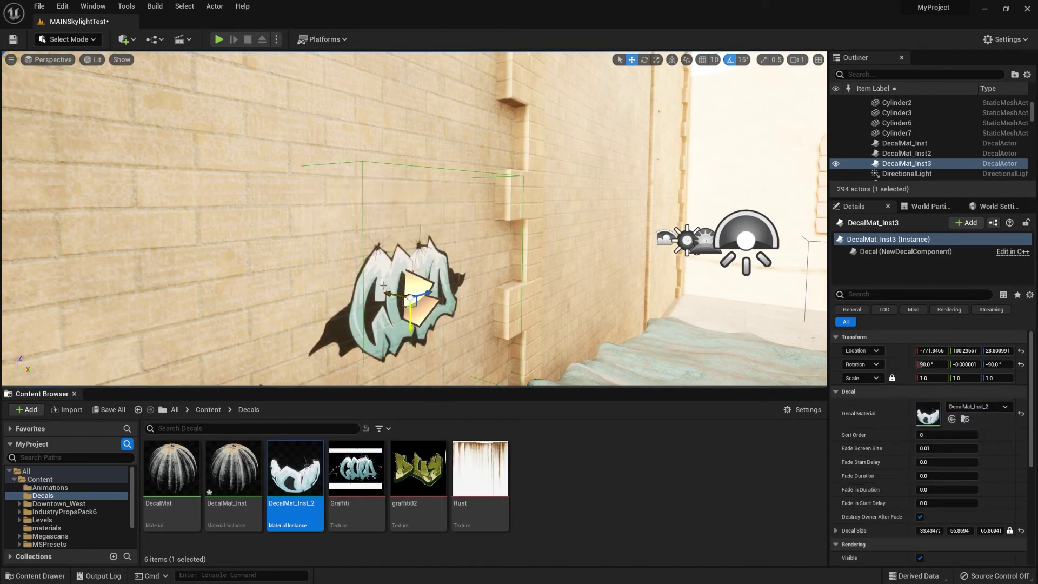
pyautogui.moveTo(407, 317)
pyautogui.mouseDown(button='right')
pyautogui.moveTo(465, 319)
pyautogui.moveTo(379, 314)
pyautogui.moveTo(352, 297)
pyautogui.moveTo(408, 297)
pyautogui.mouseUp(button='right')
pyautogui.moveTo(411, 295); pyautogui.dragTo(420, 265)
pyautogui.moveTo(420, 265); pyautogui.dragTo(373, 257, button='right')
# Step: Duplicate the DecalMat_Inst_2 material instance, set the copy's Decal_img texture to graffiti02, and close its editor
pyautogui.click(281, 472)
pyautogui.hotkey('ctrl', 'c')
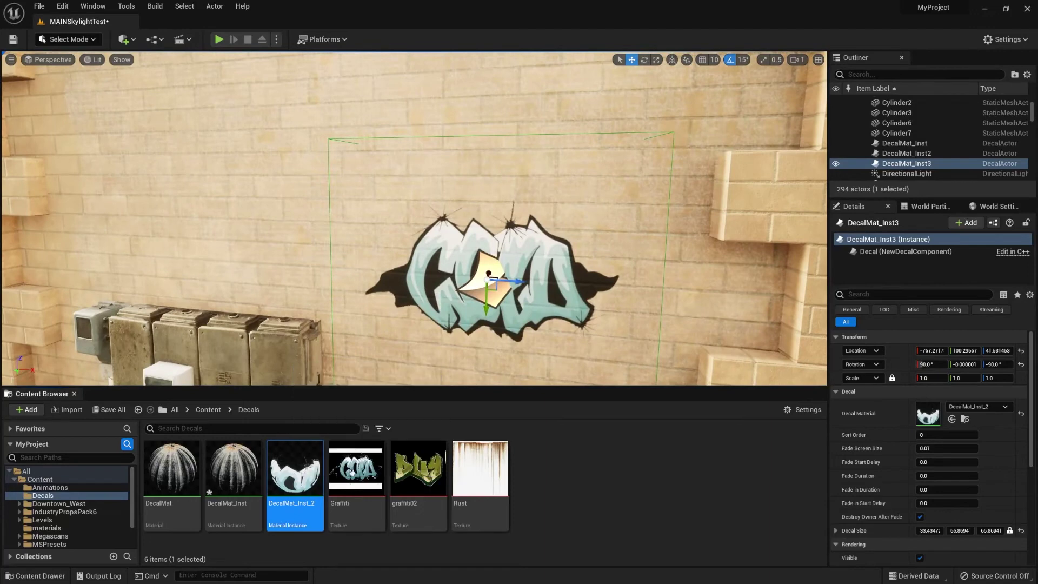
pyautogui.hotkey('ctrl', 'v')
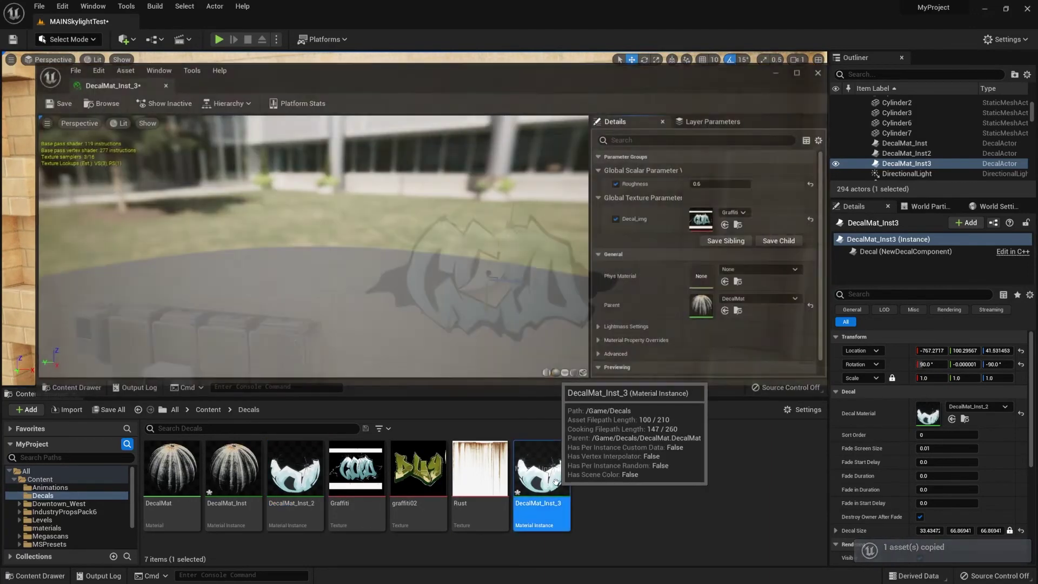
pyautogui.moveTo(418, 468); pyautogui.dragTo(703, 219)
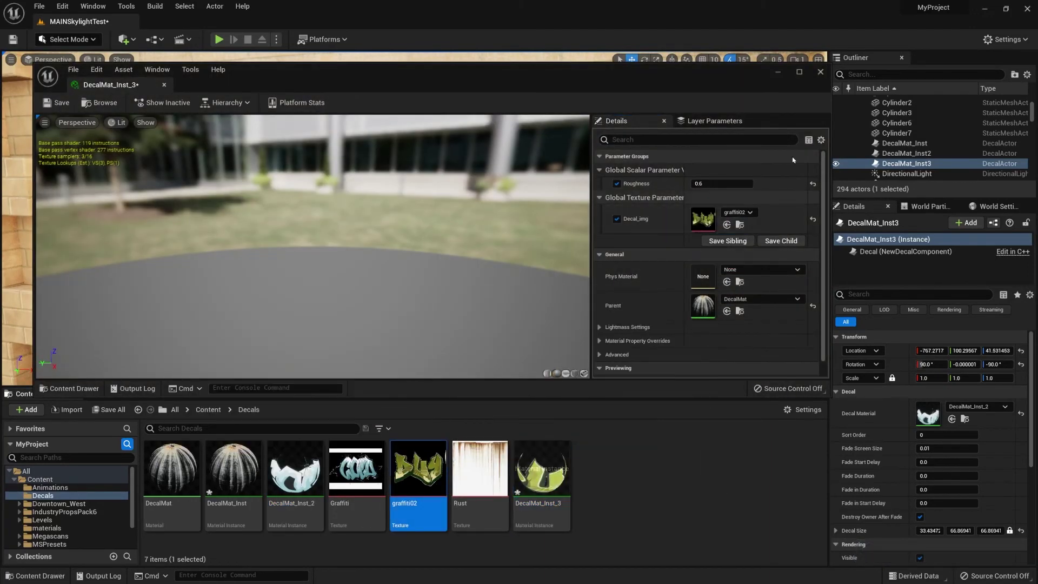
pyautogui.click(821, 74)
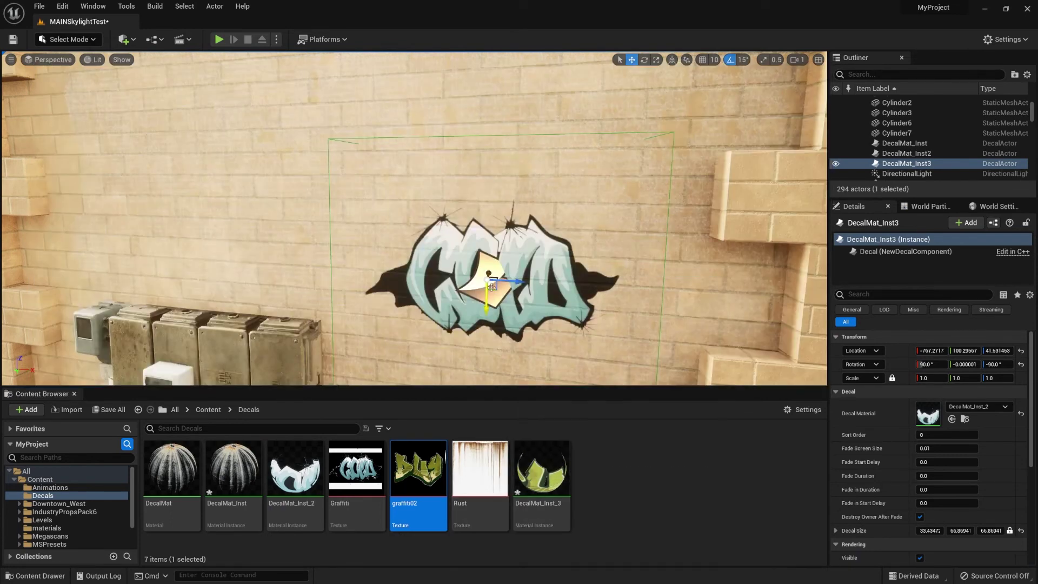
# Step: Duplicate the graffiti wall decal, assign DecalMat_Inst_3 to the copy, and overlap it with the original at about X -804, Z 75
pyautogui.moveTo(490, 281); pyautogui.dragTo(417, 198)
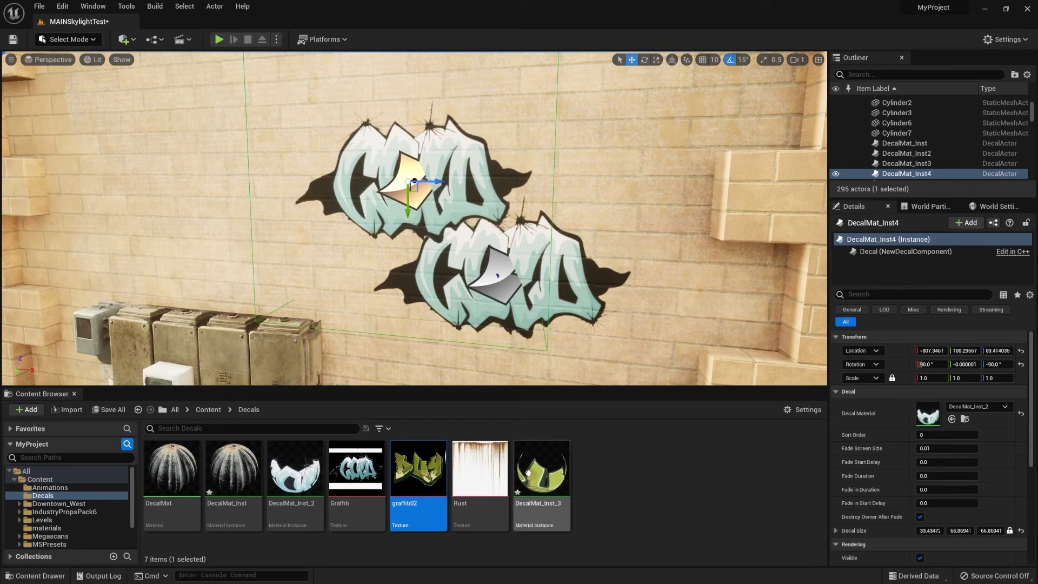
pyautogui.moveTo(541, 468); pyautogui.dragTo(929, 414)
pyautogui.moveTo(415, 188); pyautogui.dragTo(426, 231)
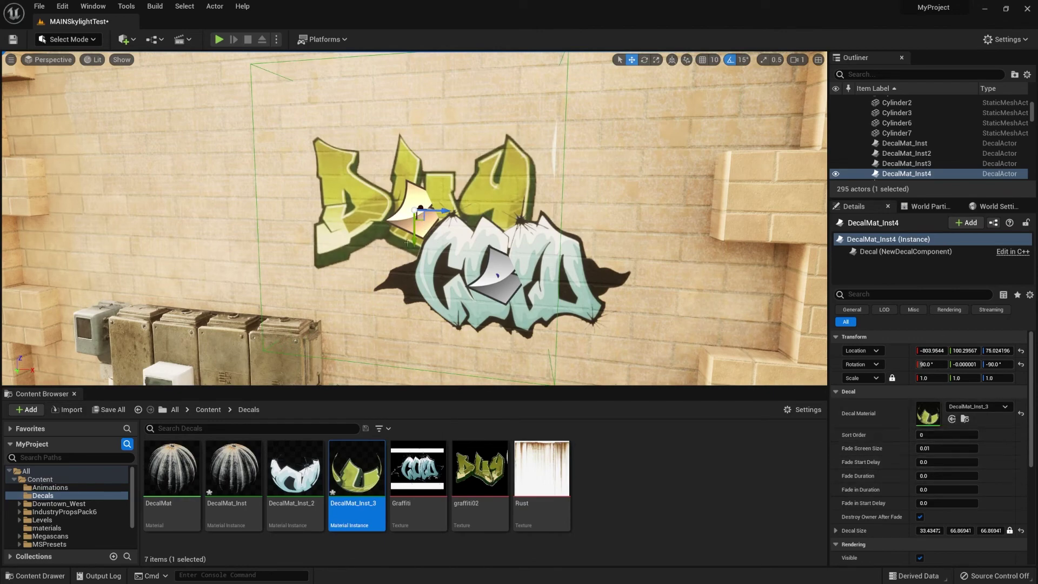
# Step: Set the green graffiti decal's Sort Order to 1 so it draws over the blue graffiti
pyautogui.moveTo(514, 266); pyautogui.dragTo(578, 268, button='right')
pyautogui.scroll(-6, 946, 435)
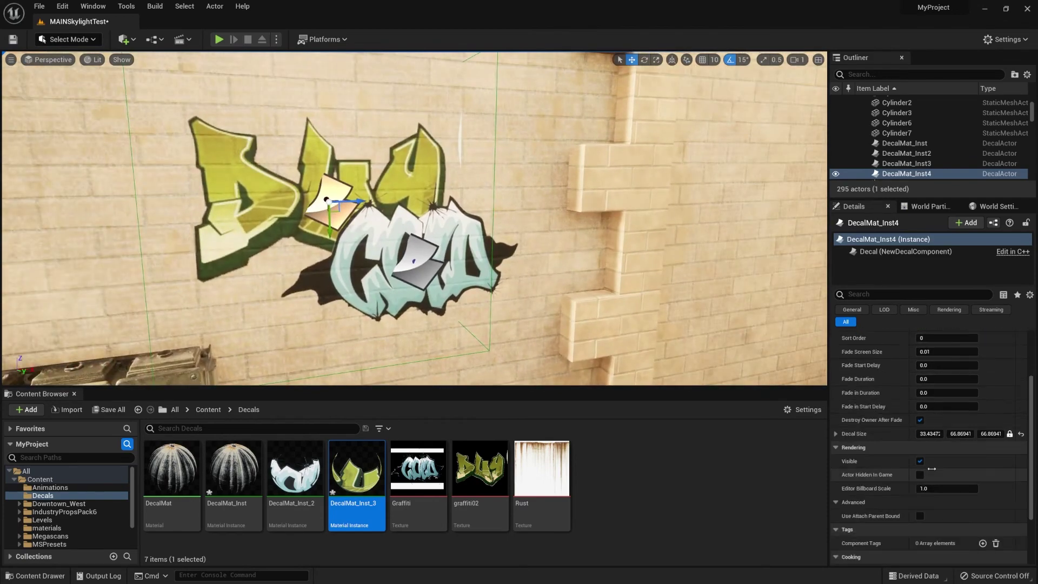
pyautogui.scroll(6, 931, 468)
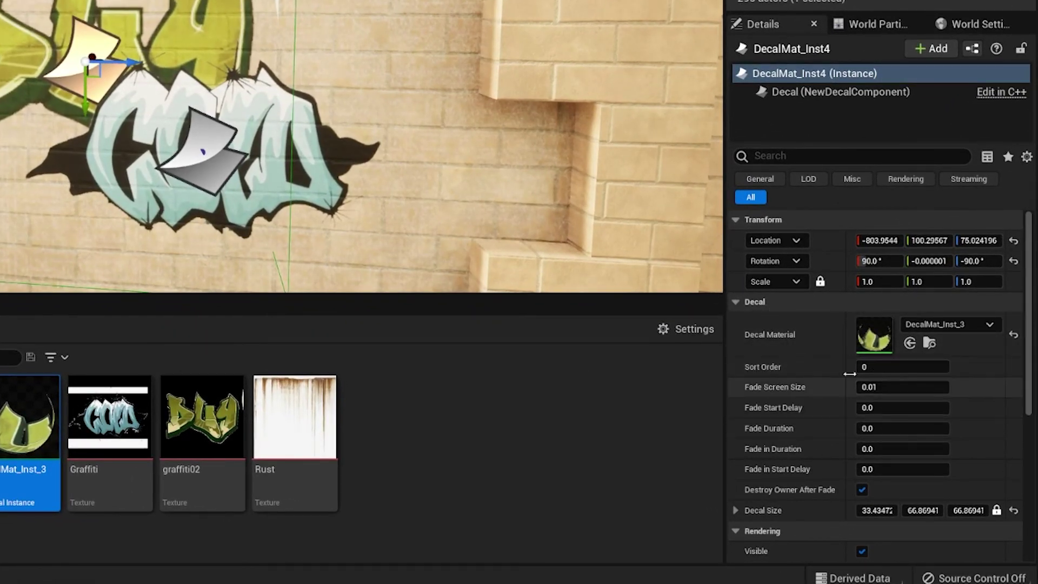
pyautogui.click(887, 366)
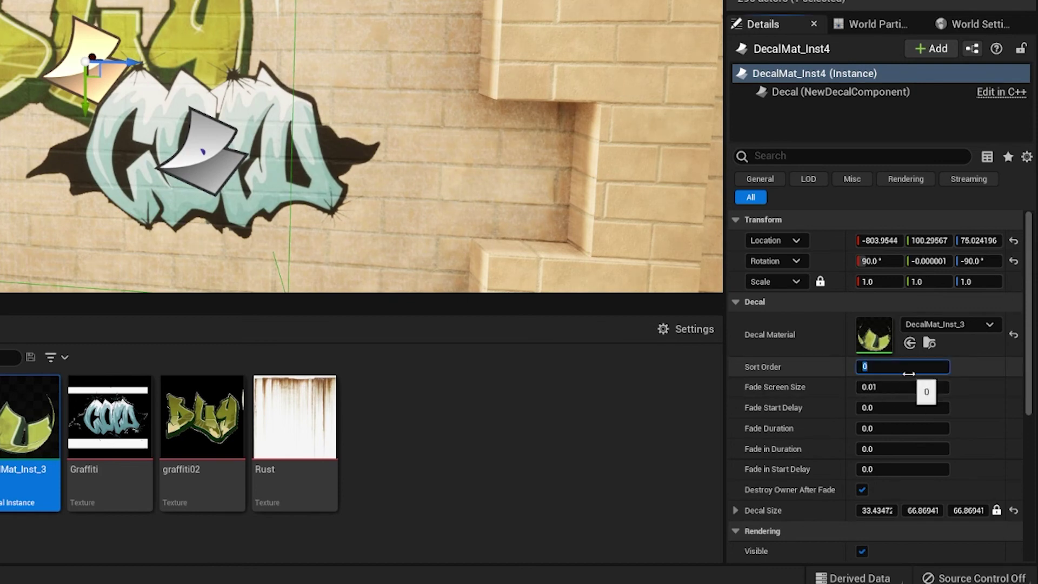
pyautogui.press('Return')
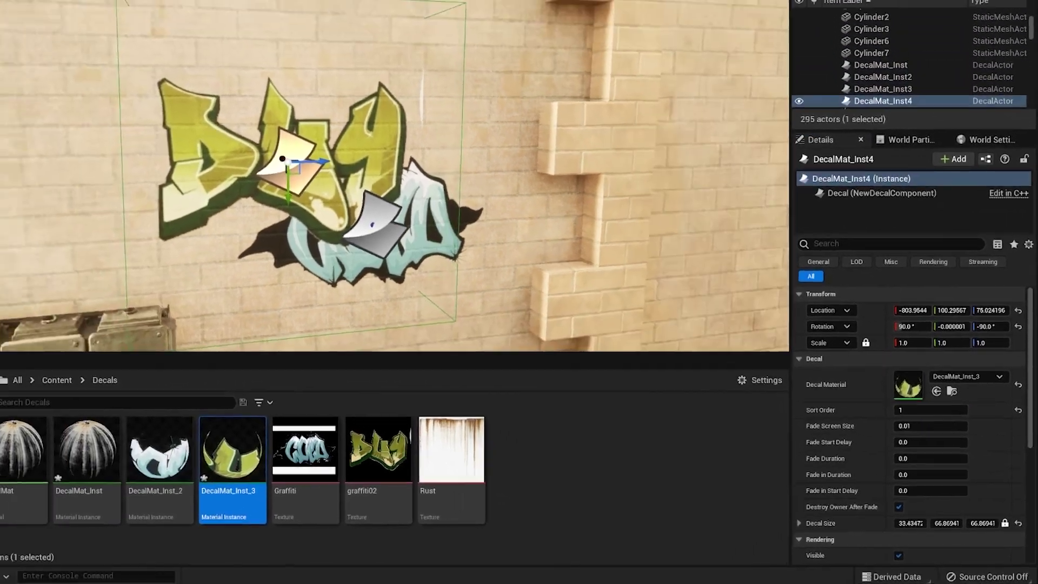
# Step: Move the green graffiti decal up the wall to about X -797, Z 91, and view the wall in a full-screen viewport
pyautogui.moveTo(249, 251)
pyautogui.mouseDown(button='right')
pyautogui.moveTo(265, 255)
pyautogui.moveTo(250, 250)
pyautogui.mouseUp(button='right')
pyautogui.moveTo(362, 224); pyautogui.dragTo(376, 193)
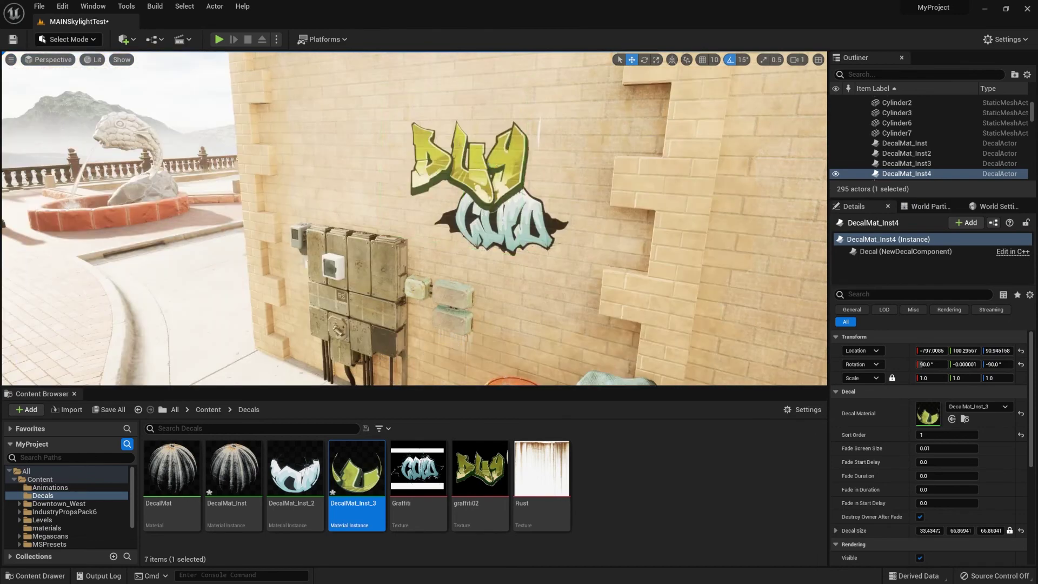
pyautogui.press('F11')
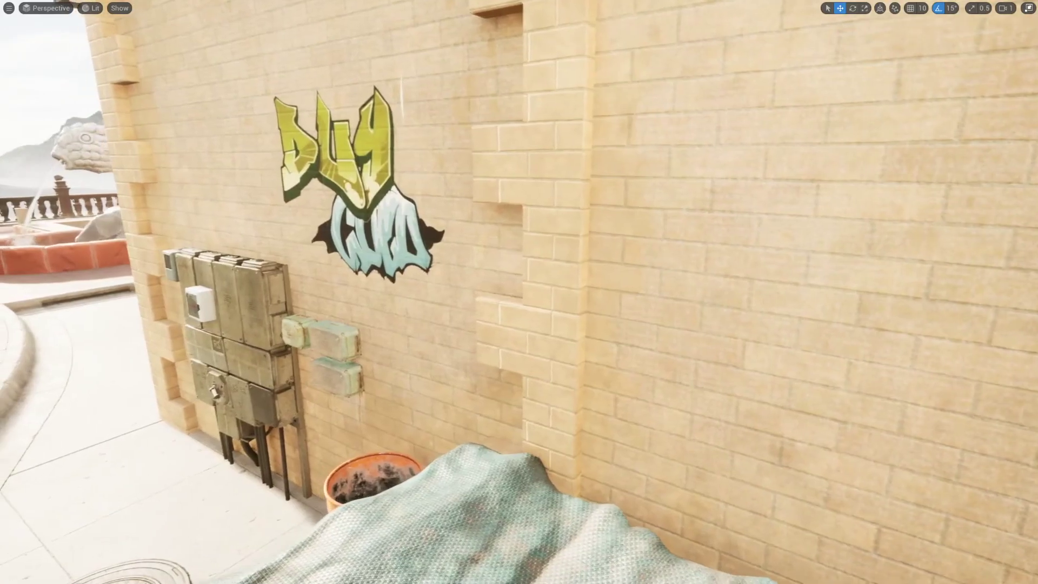
pyautogui.press('a')
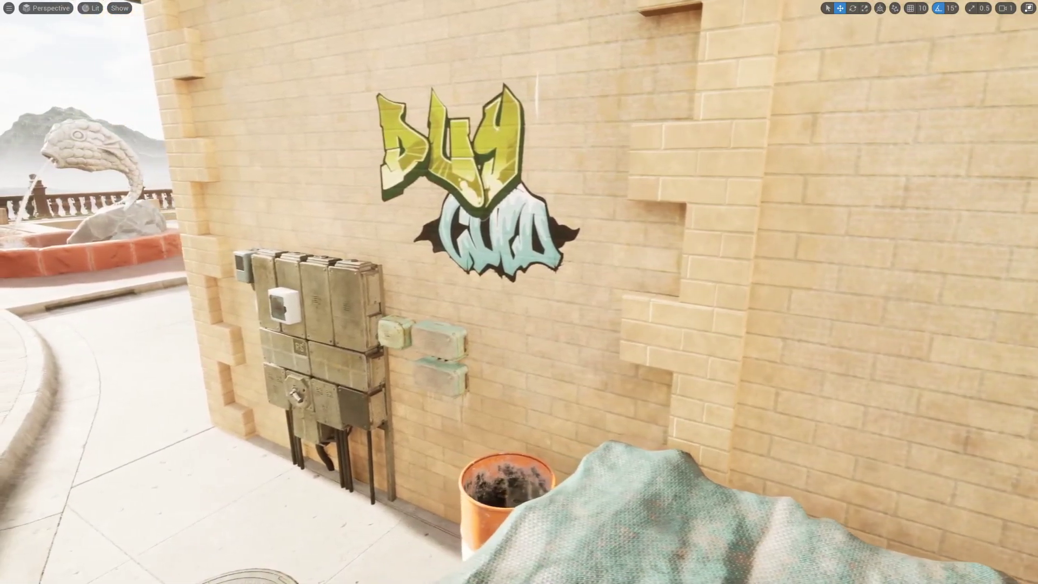